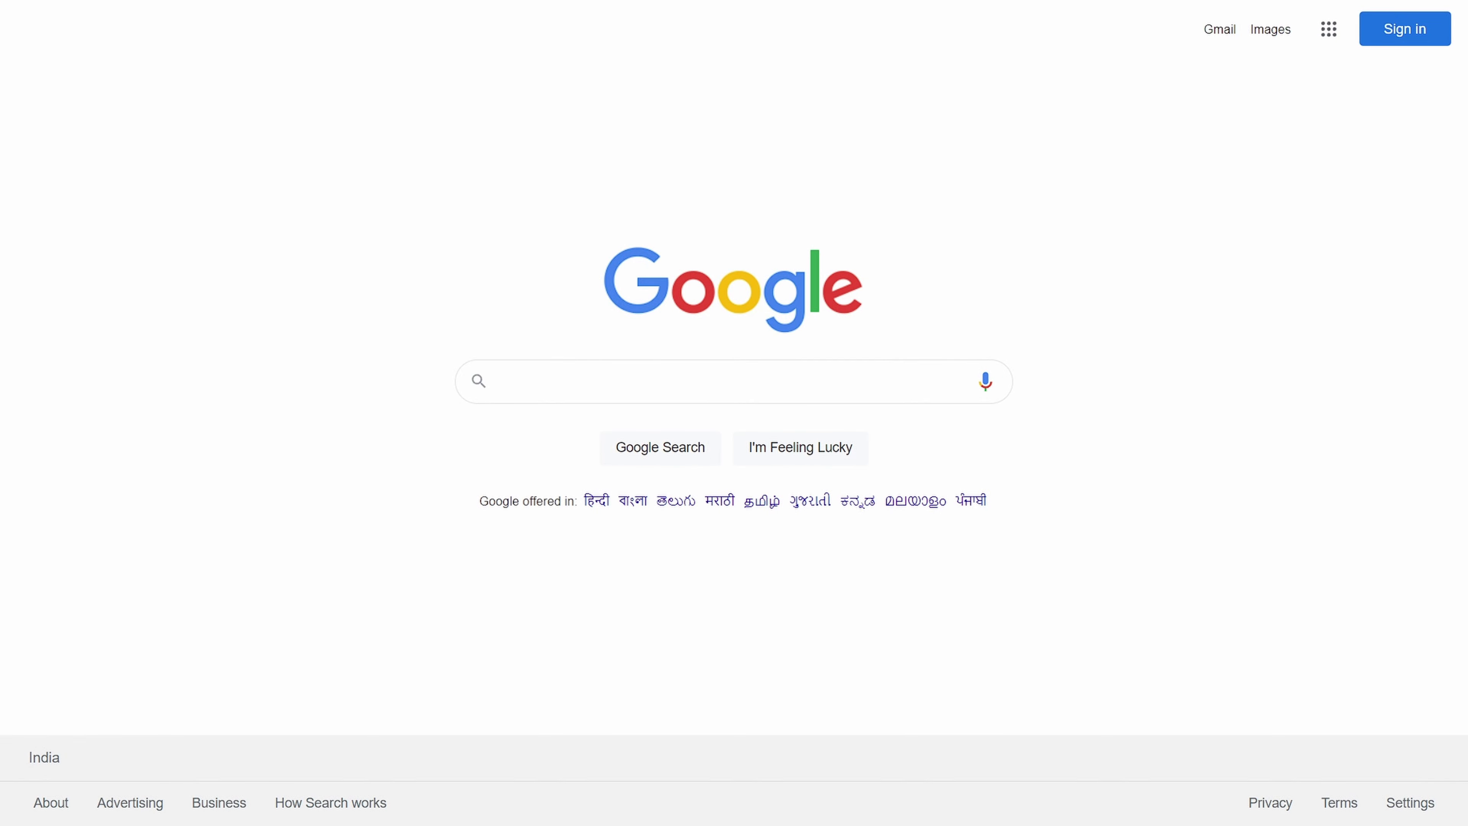
Search Google for ubuntu and download the Ubuntu Desktop 22.04 LTS image from the official Ubuntu site
left_click(717, 382)
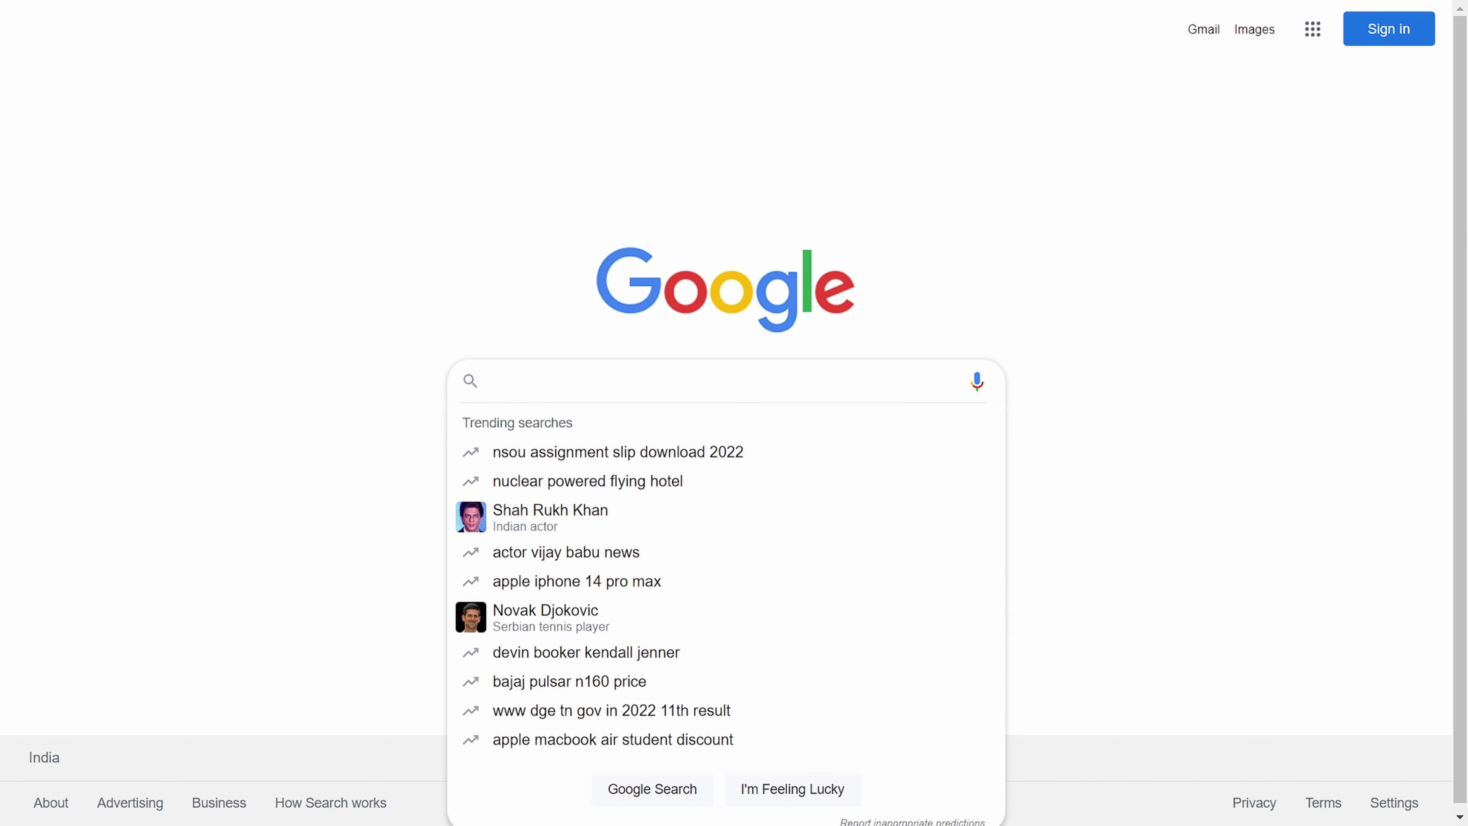
type("ubu")
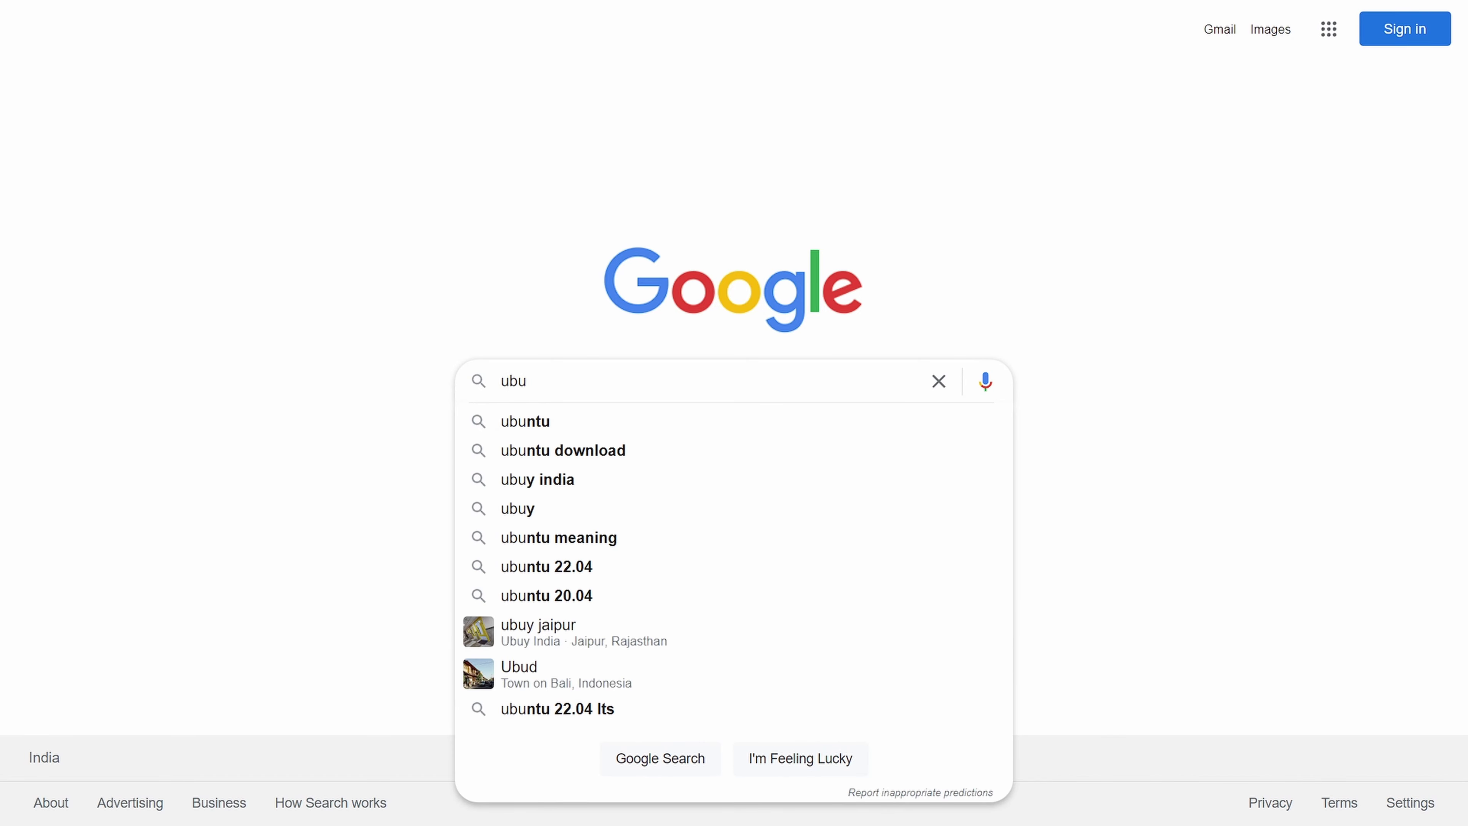
key("Down")
key("Return")
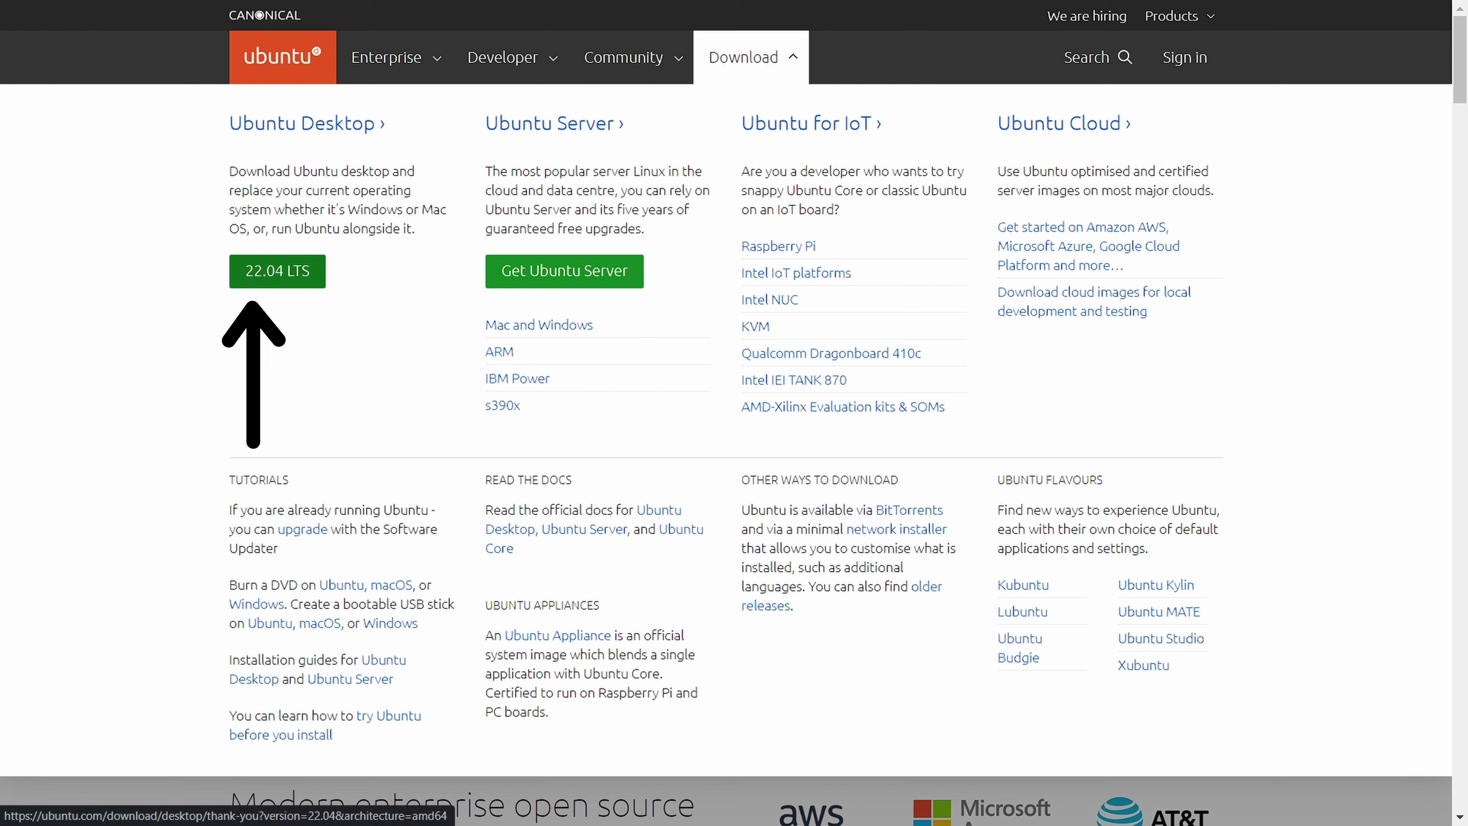
left_click(278, 270)
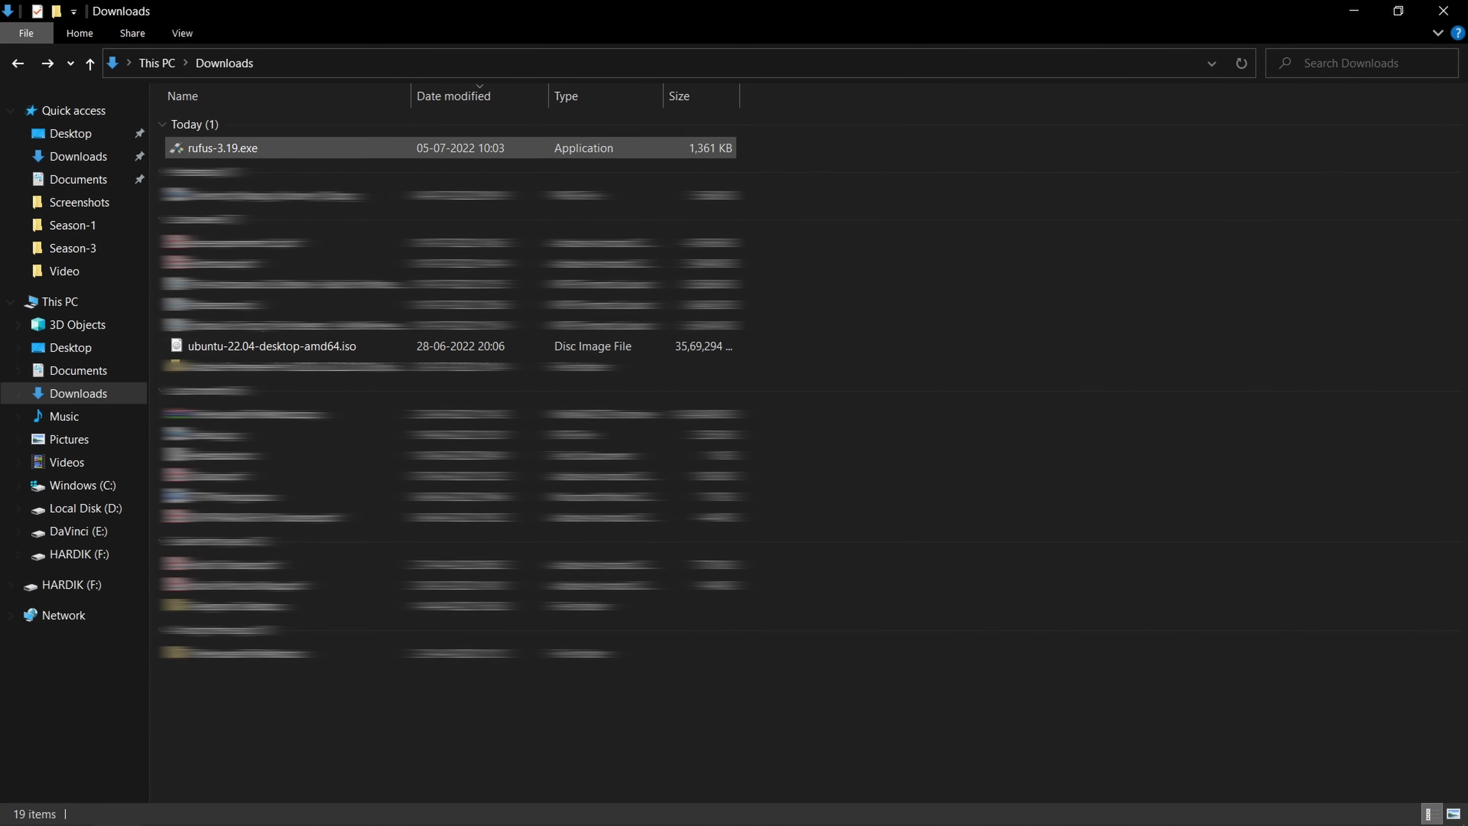
Run rufus-3.19.exe to write ubuntu-22.04-desktop-amd64.iso to the USB drive with the MBR scheme, and close it when finished
double_click(232, 151)
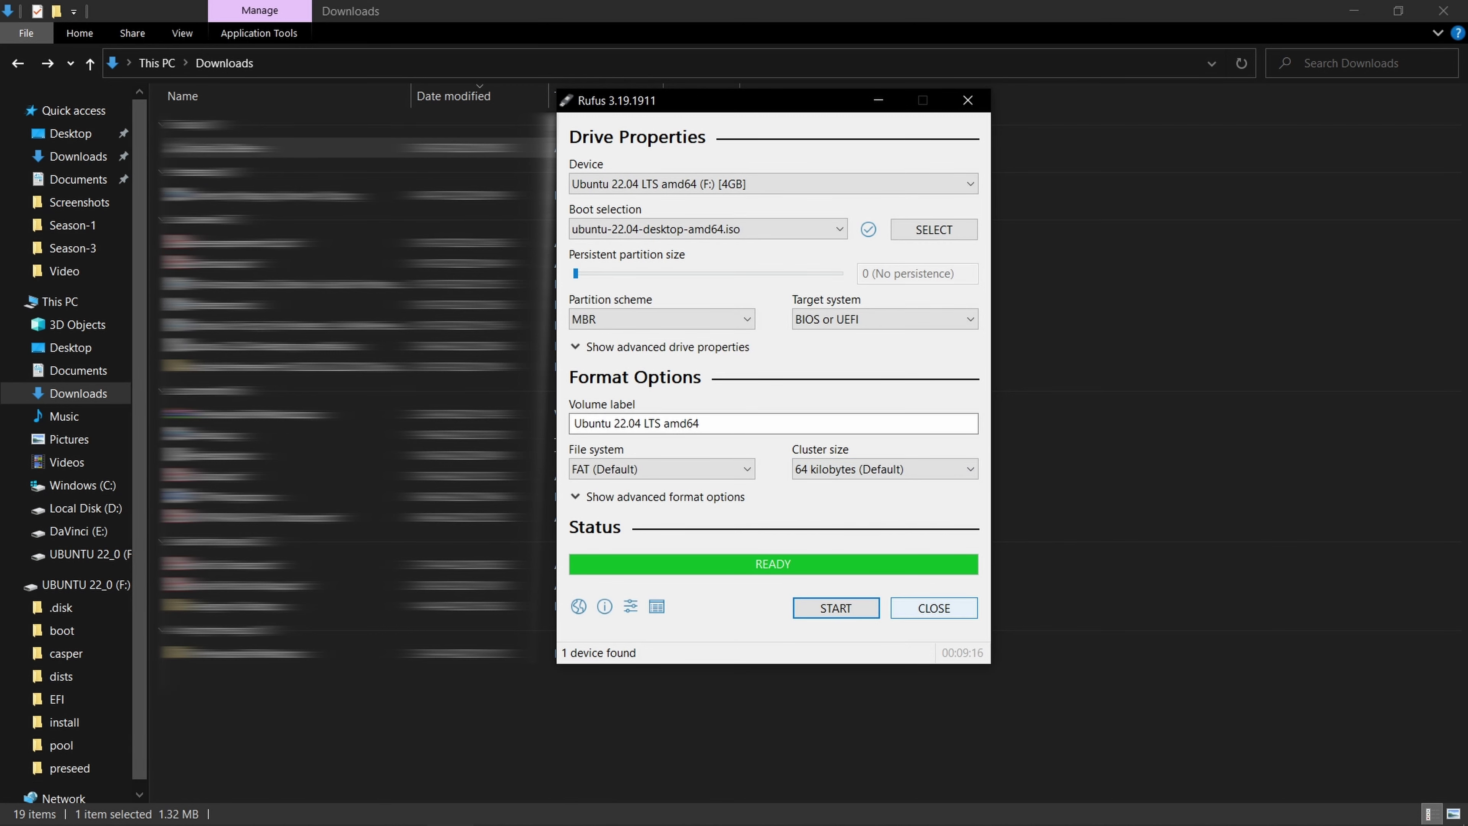
left_click(934, 607)
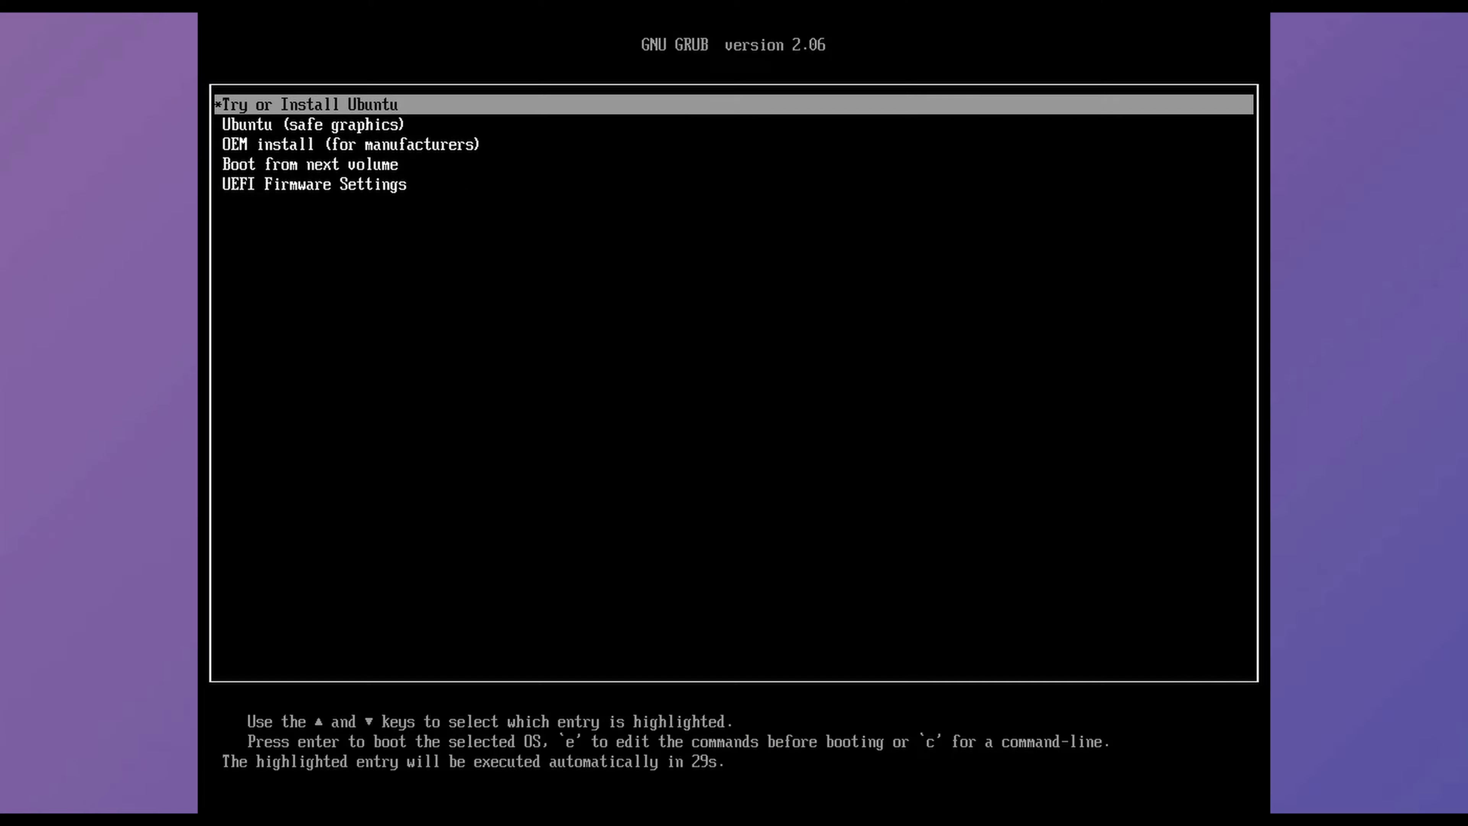
Look through the GRUB boot entries and boot the Try or Install Ubuntu entry
key("Down")
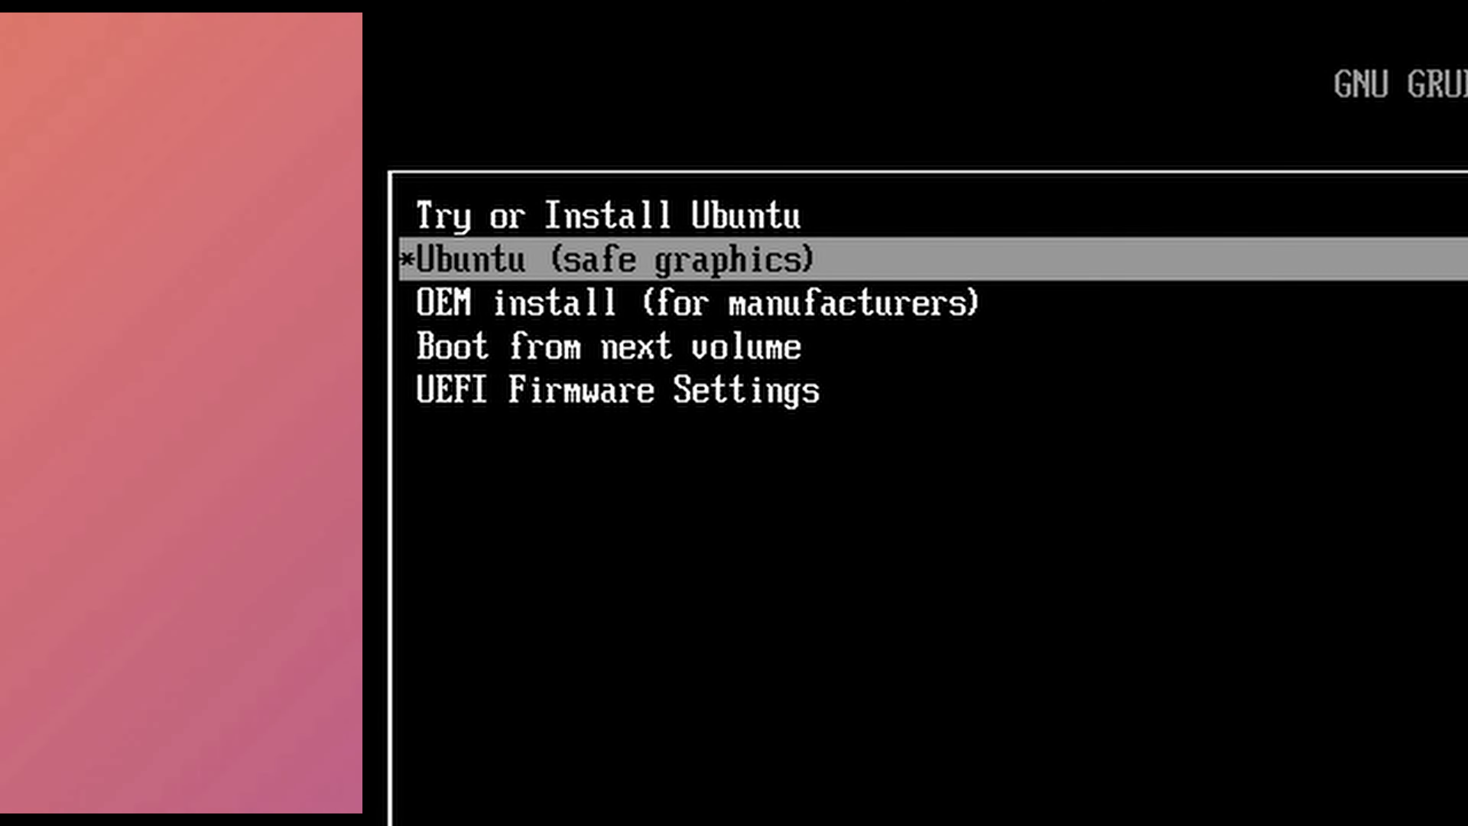
key("Down")
key("Down")
key("Down")
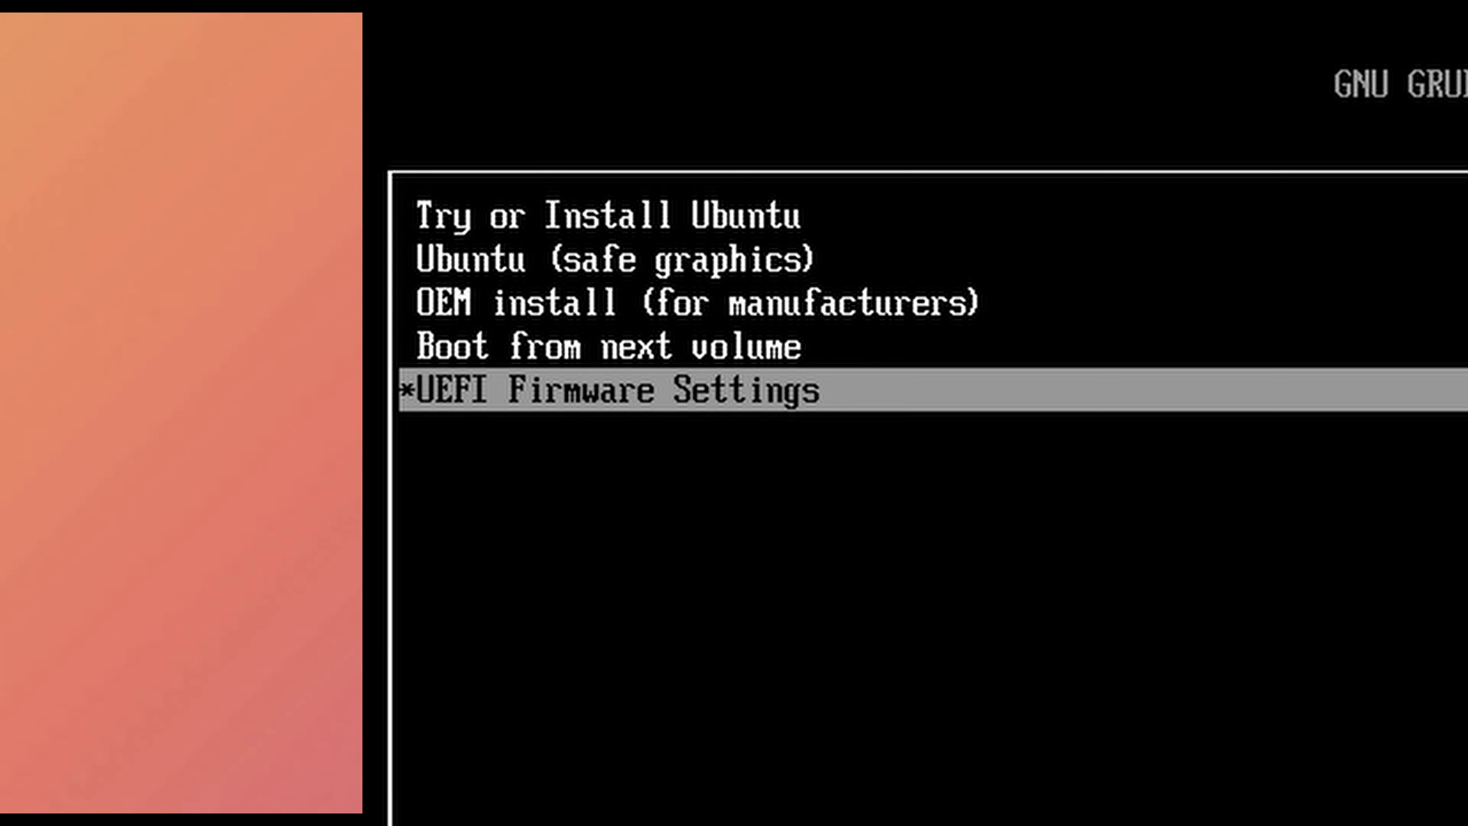
key("Up")
key("Up")
key("Up")
key("Up")
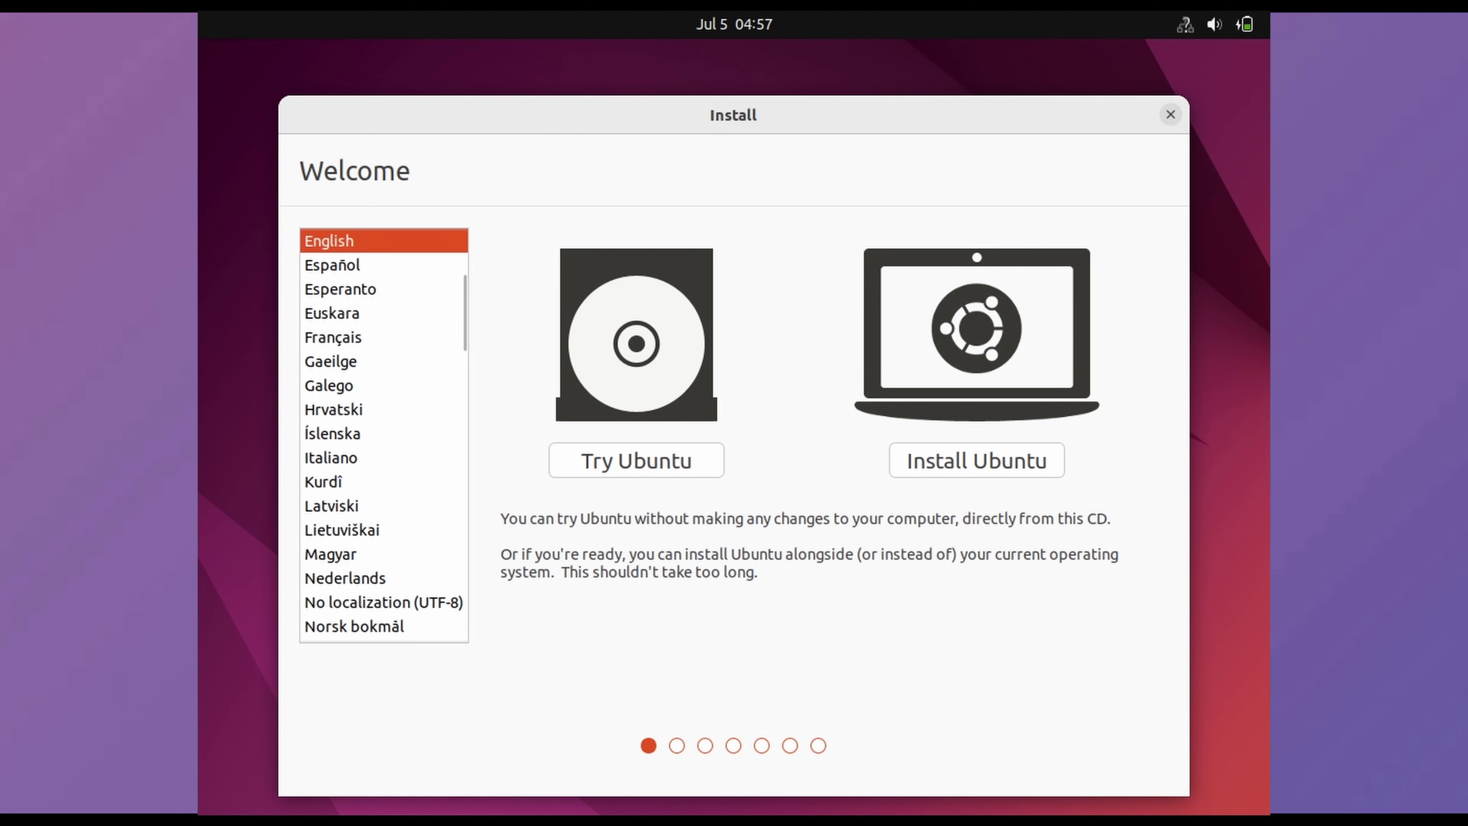
Start the Ubuntu installation in English with Normal installation and Erase disk, and confirm writing the changes to disk
left_click(977, 461)
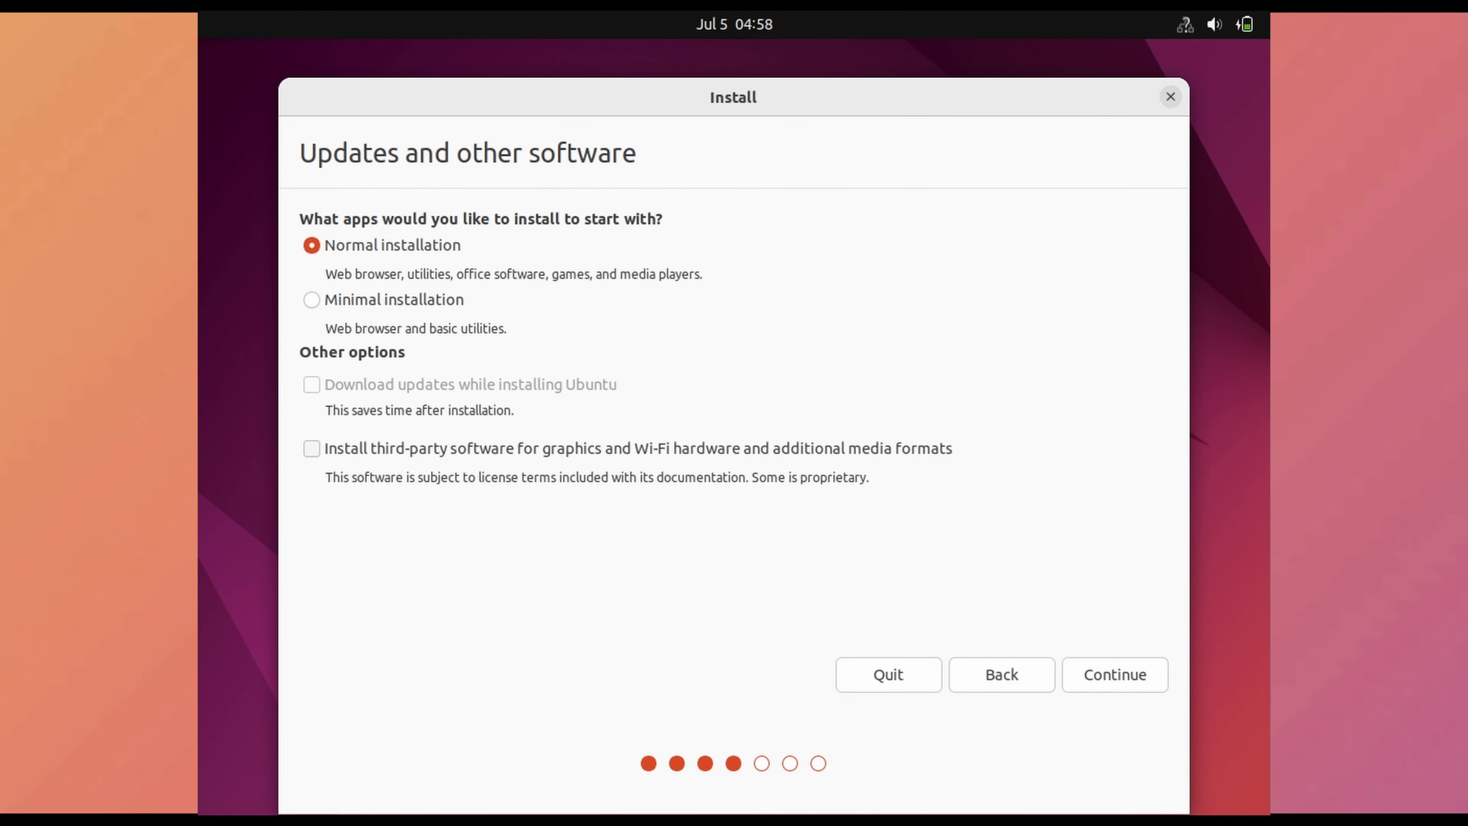
left_click(1115, 675)
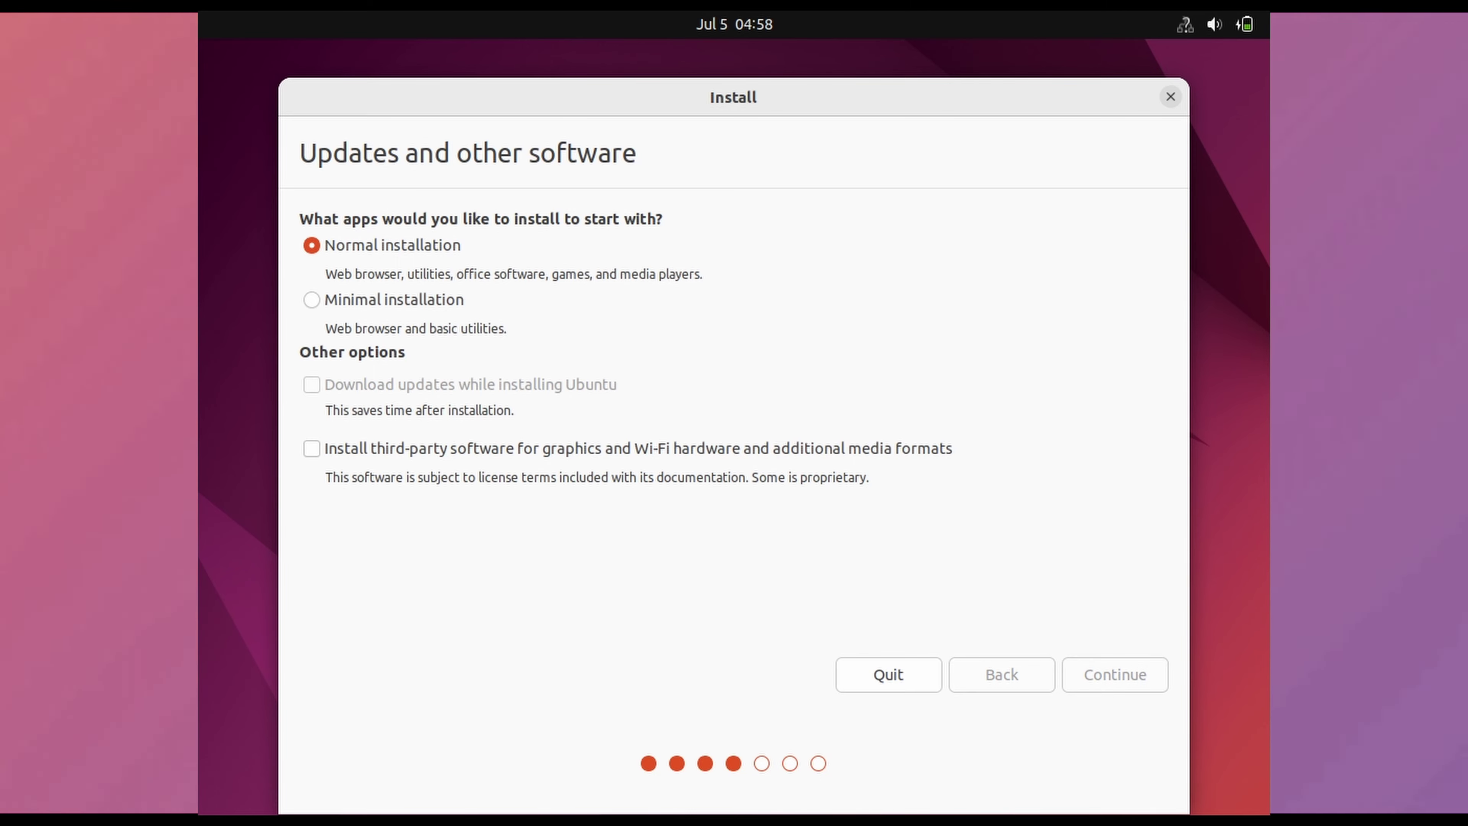
key("Return")
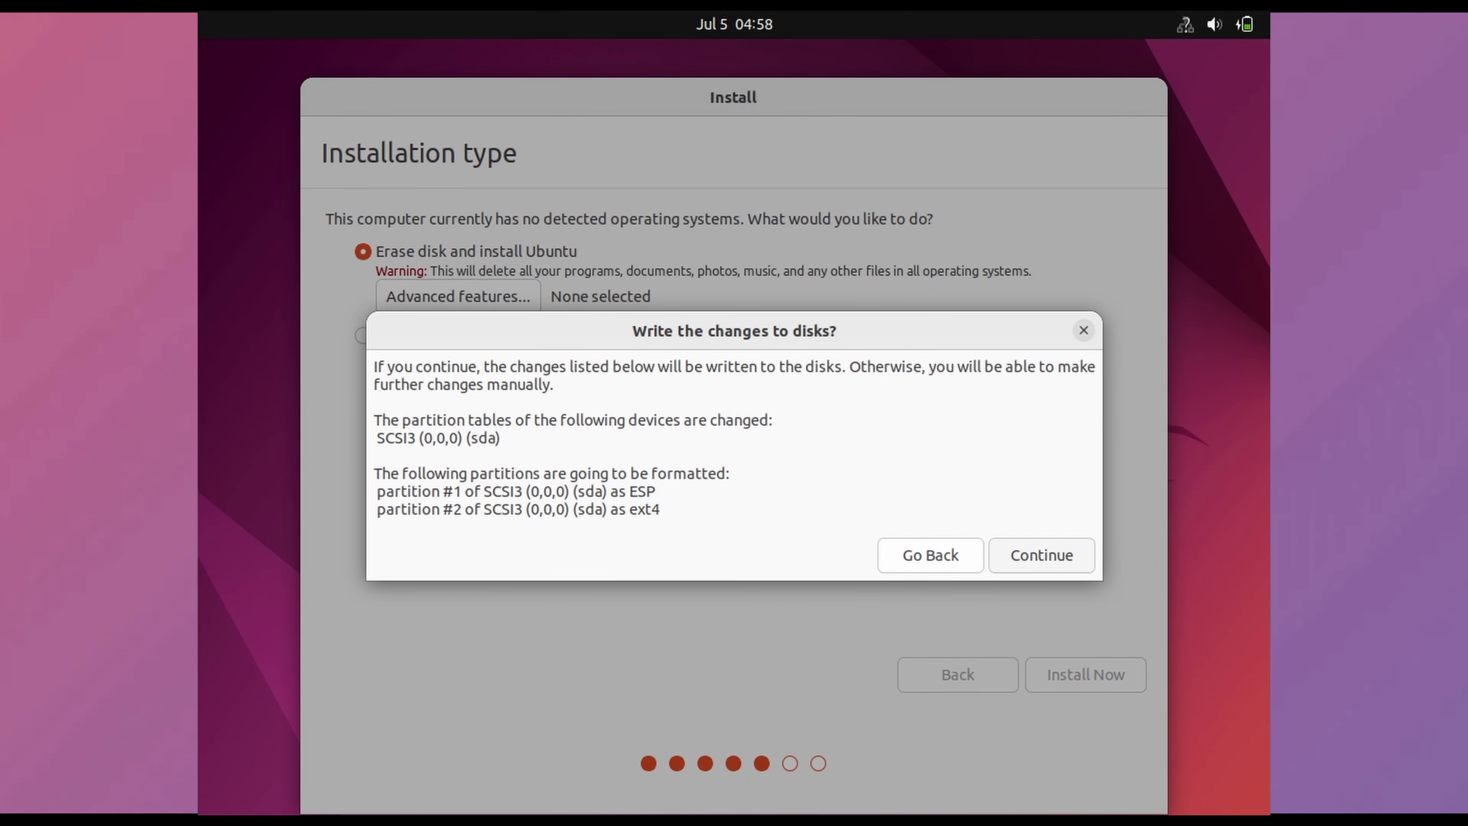
key("Return")
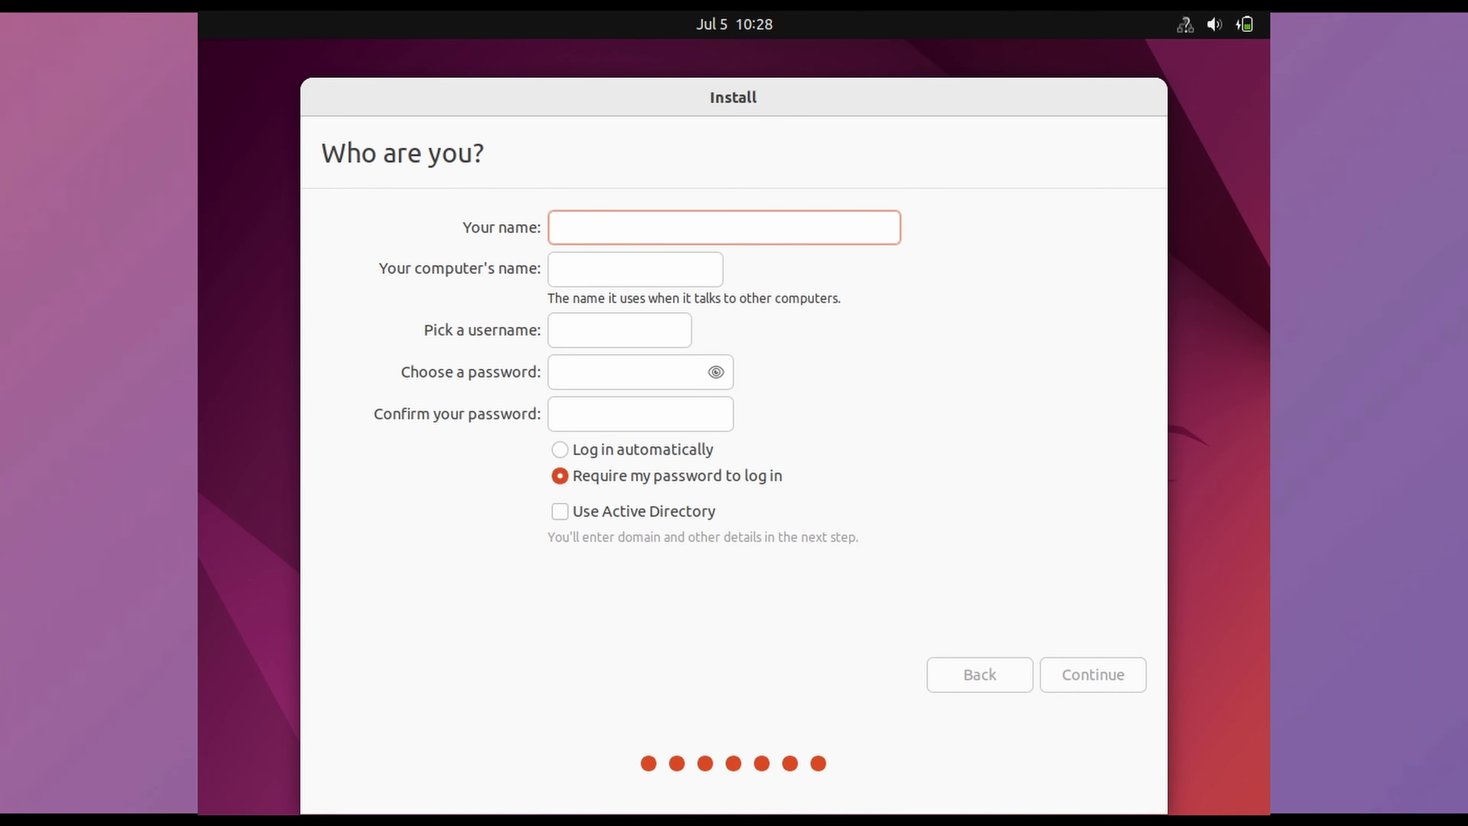
Enter the account holder's name, choose and confirm the account password with login required, and continue the installation
type("Hardik")
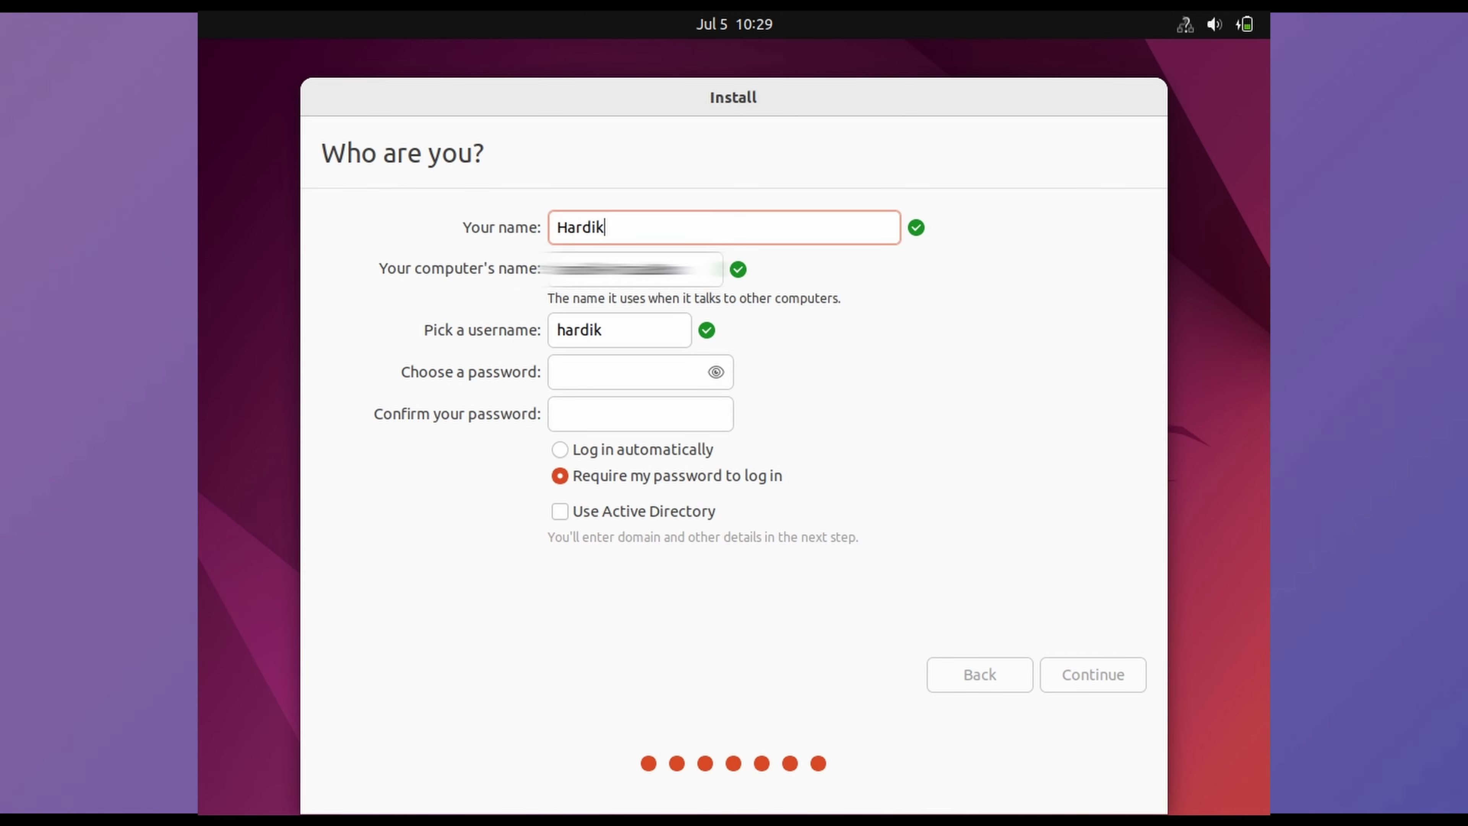
left_click(627, 372)
type("●●●●●●●●")
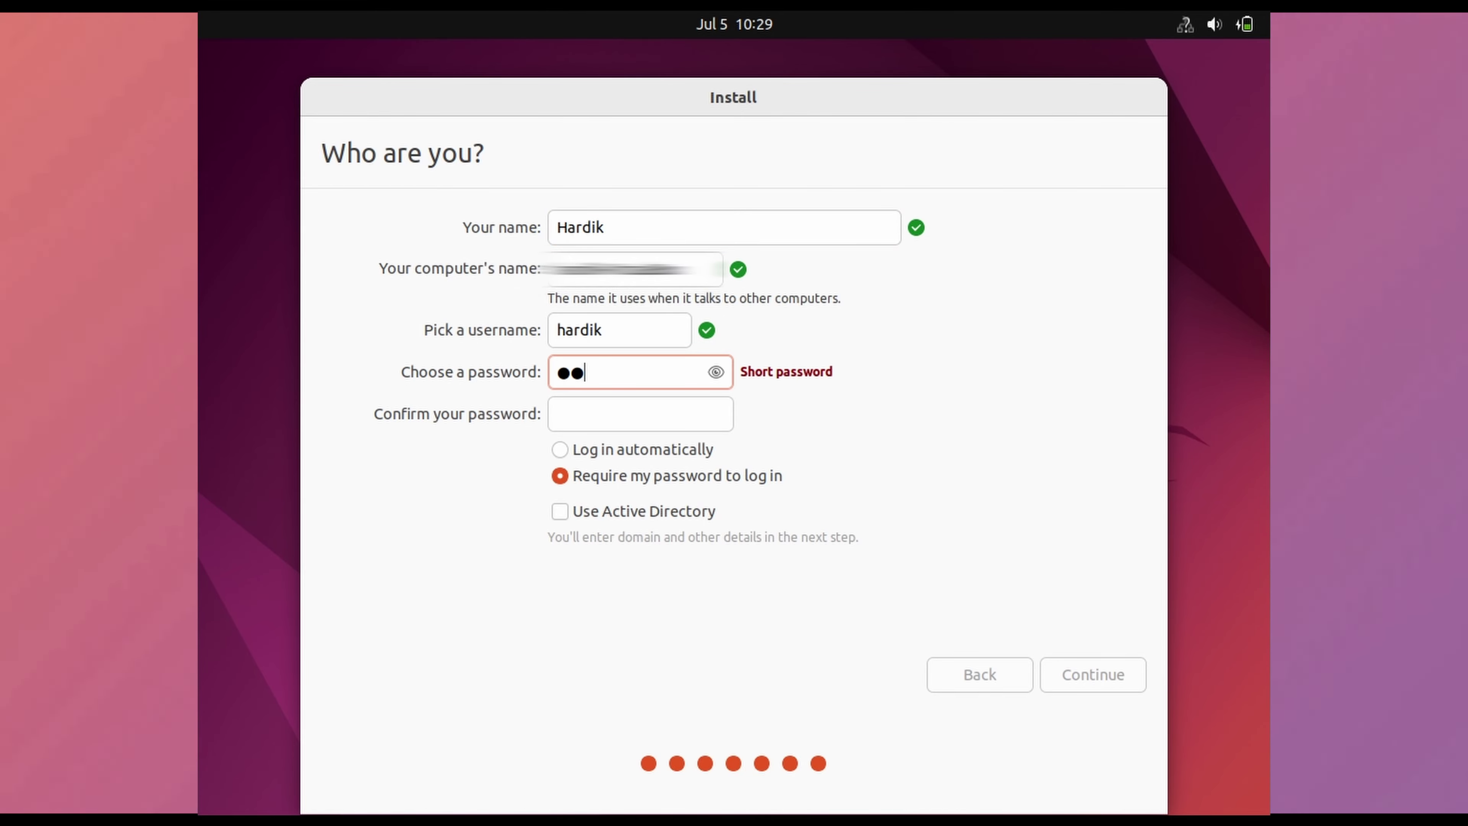
key("Tab")
type("********")
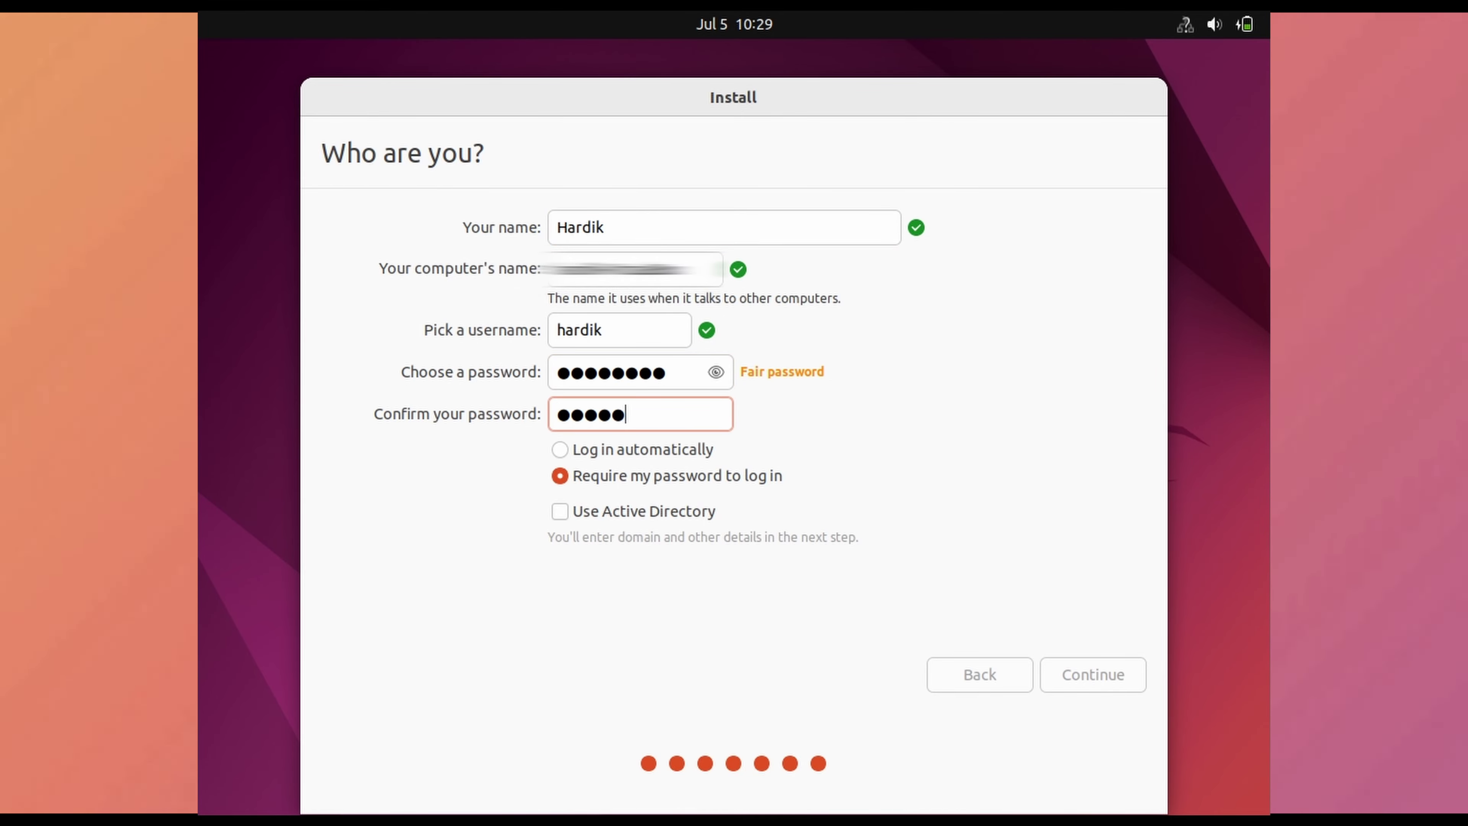
key("Return")
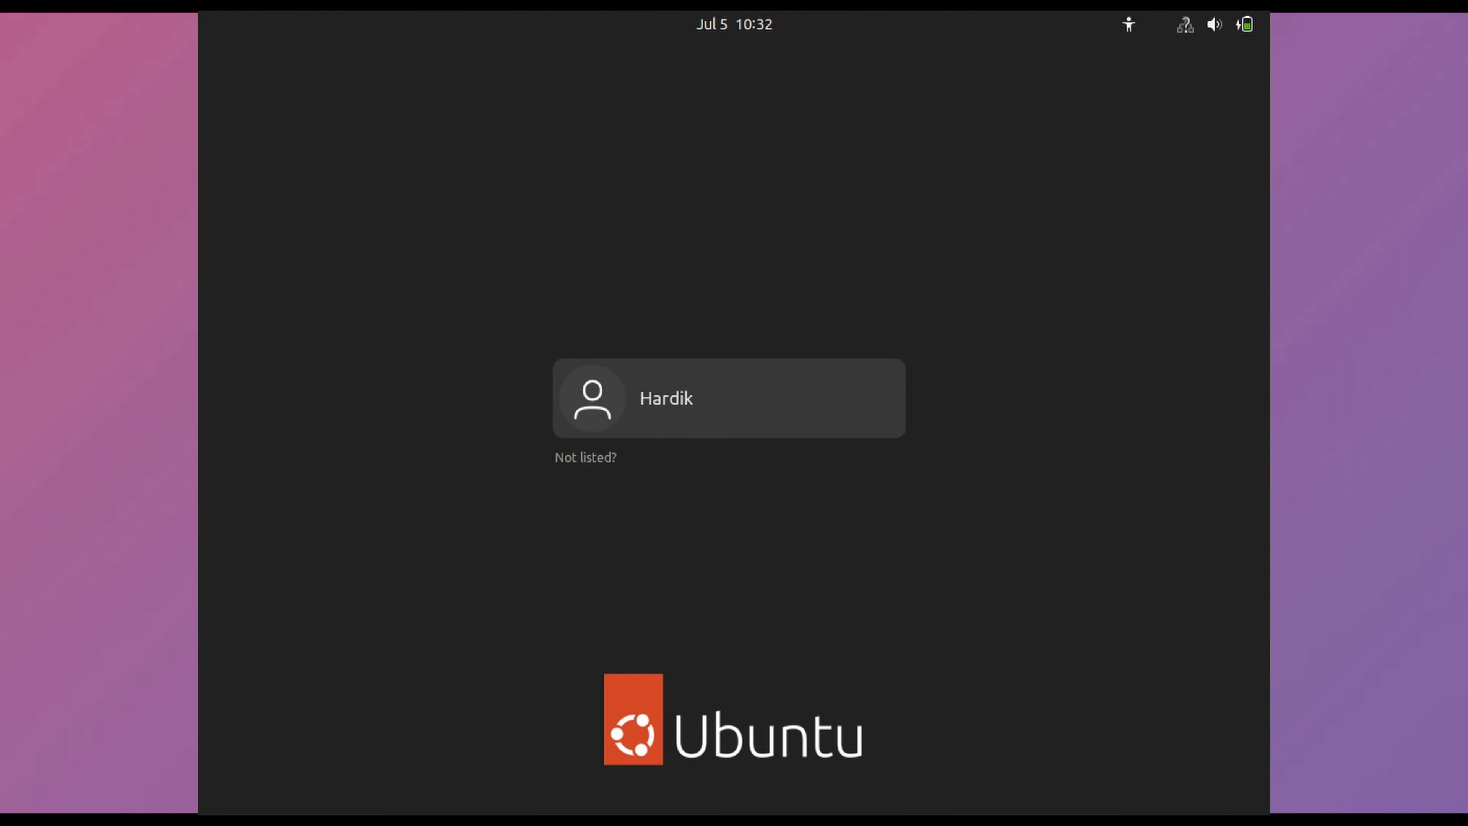
Log in to the newly created Ubuntu account by entering the account password
key("Return")
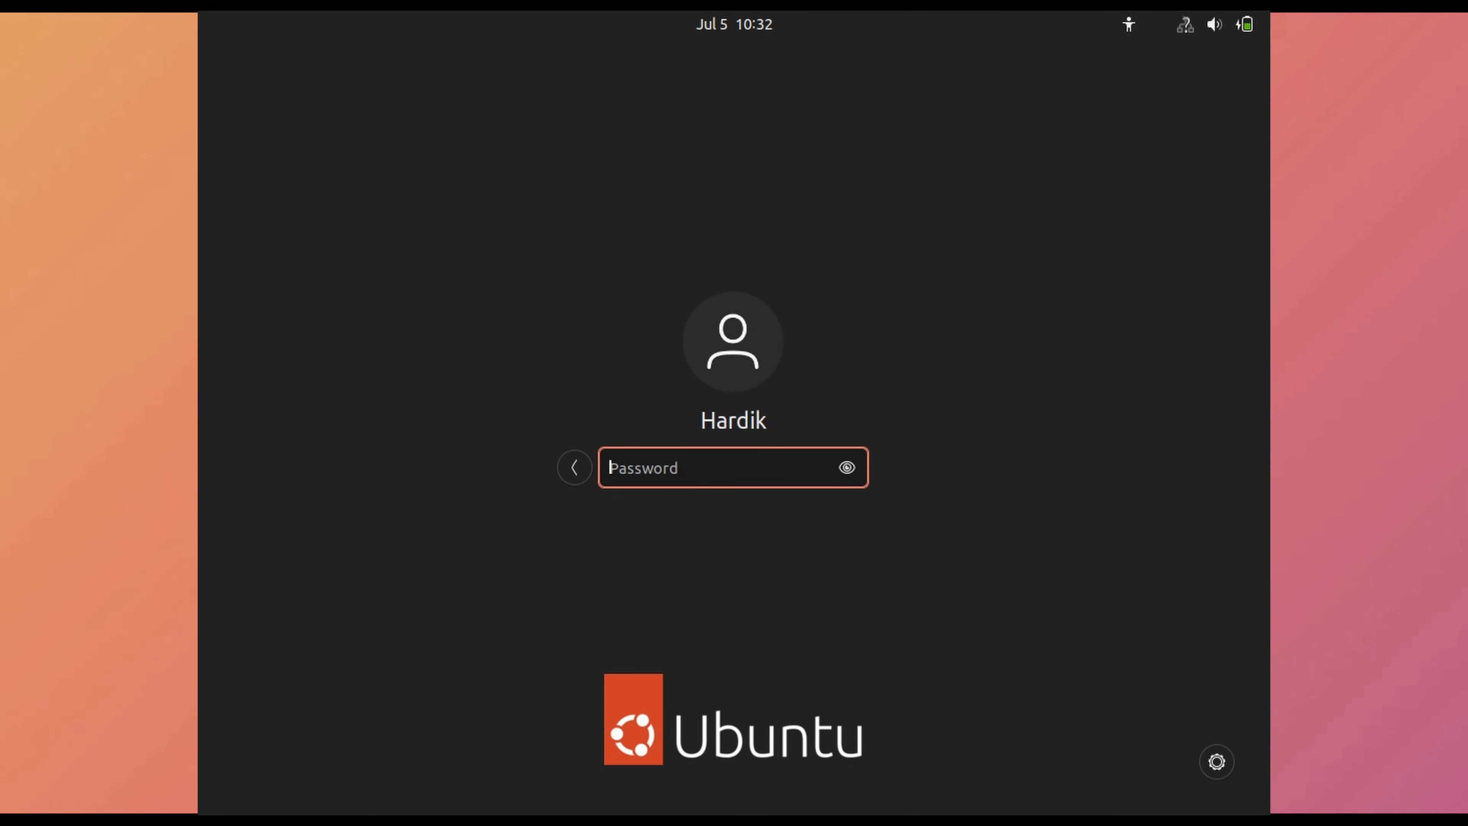
type("********")
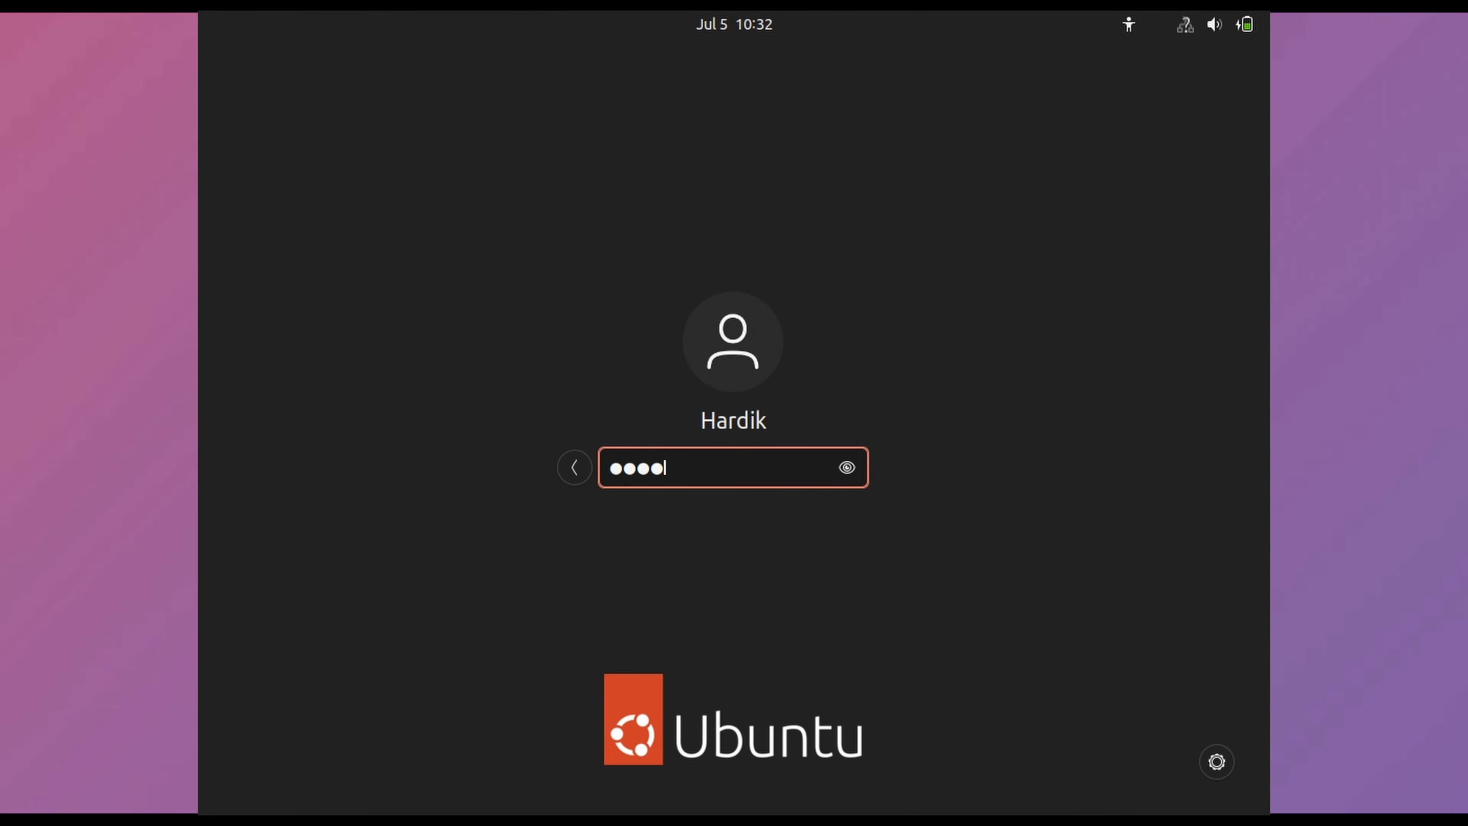
key("Return")
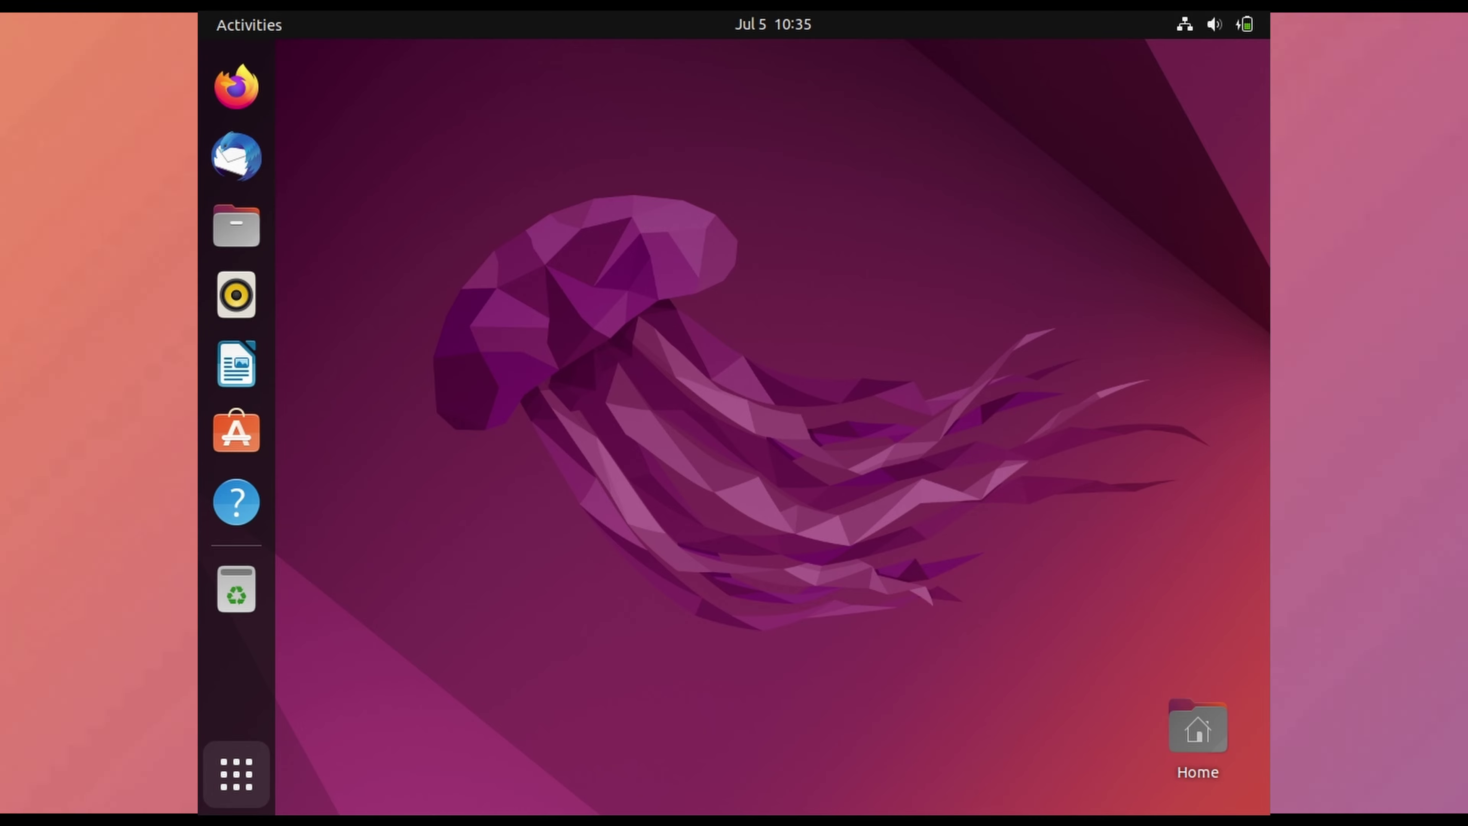
Look through both pages of installed applications and return to the desktop
left_click(236, 773)
scroll(707, 599, "down", 1)
scroll(707, 599, "up", 1)
scroll(707, 599, "down", 1)
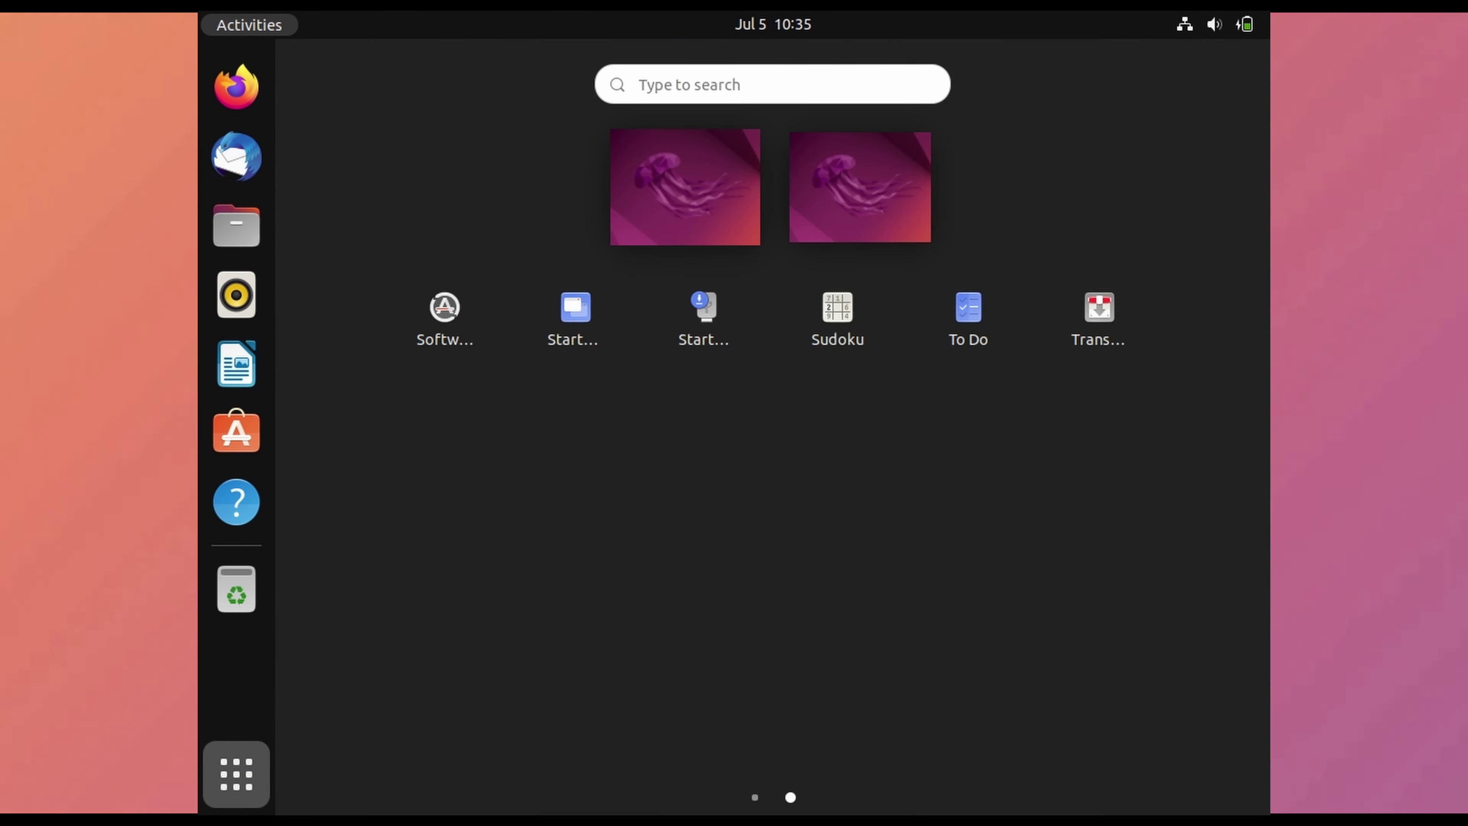
scroll(445, 394, "up", 1)
left_click(236, 774)
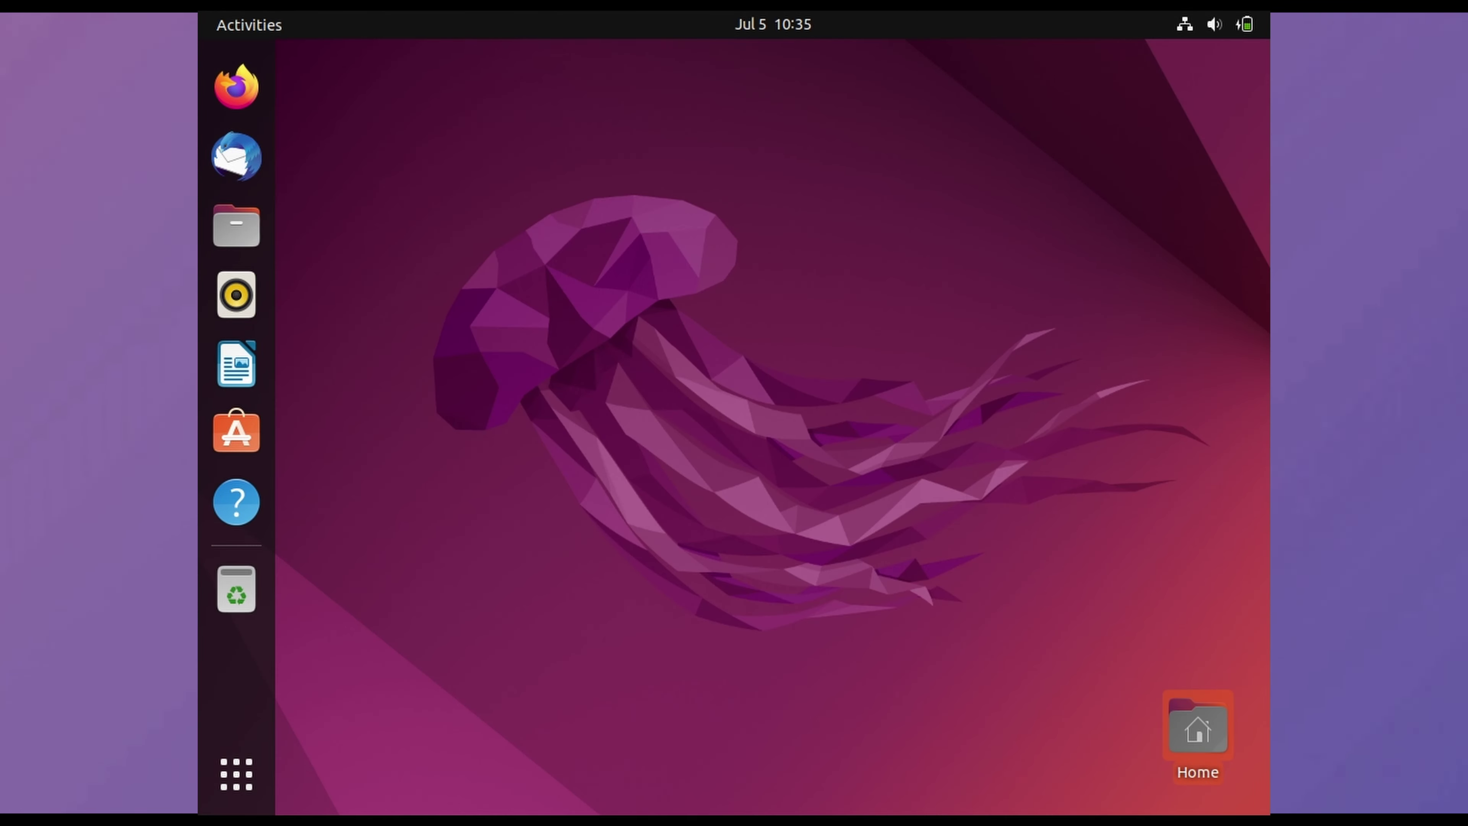
View the contents of the Home folder and close the file manager
double_click(1199, 727)
left_click(1142, 63)
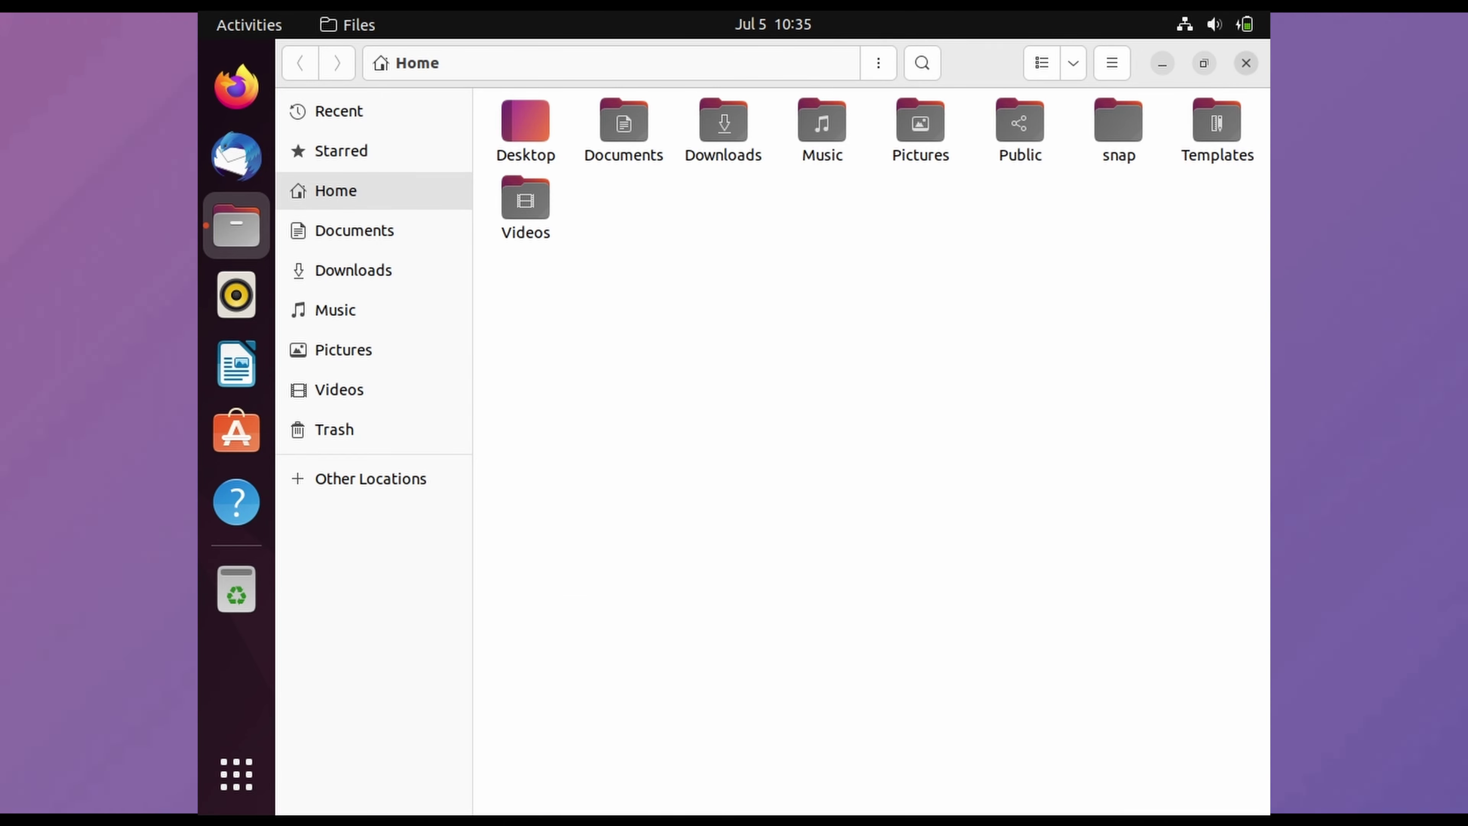
key("ctrl+w")
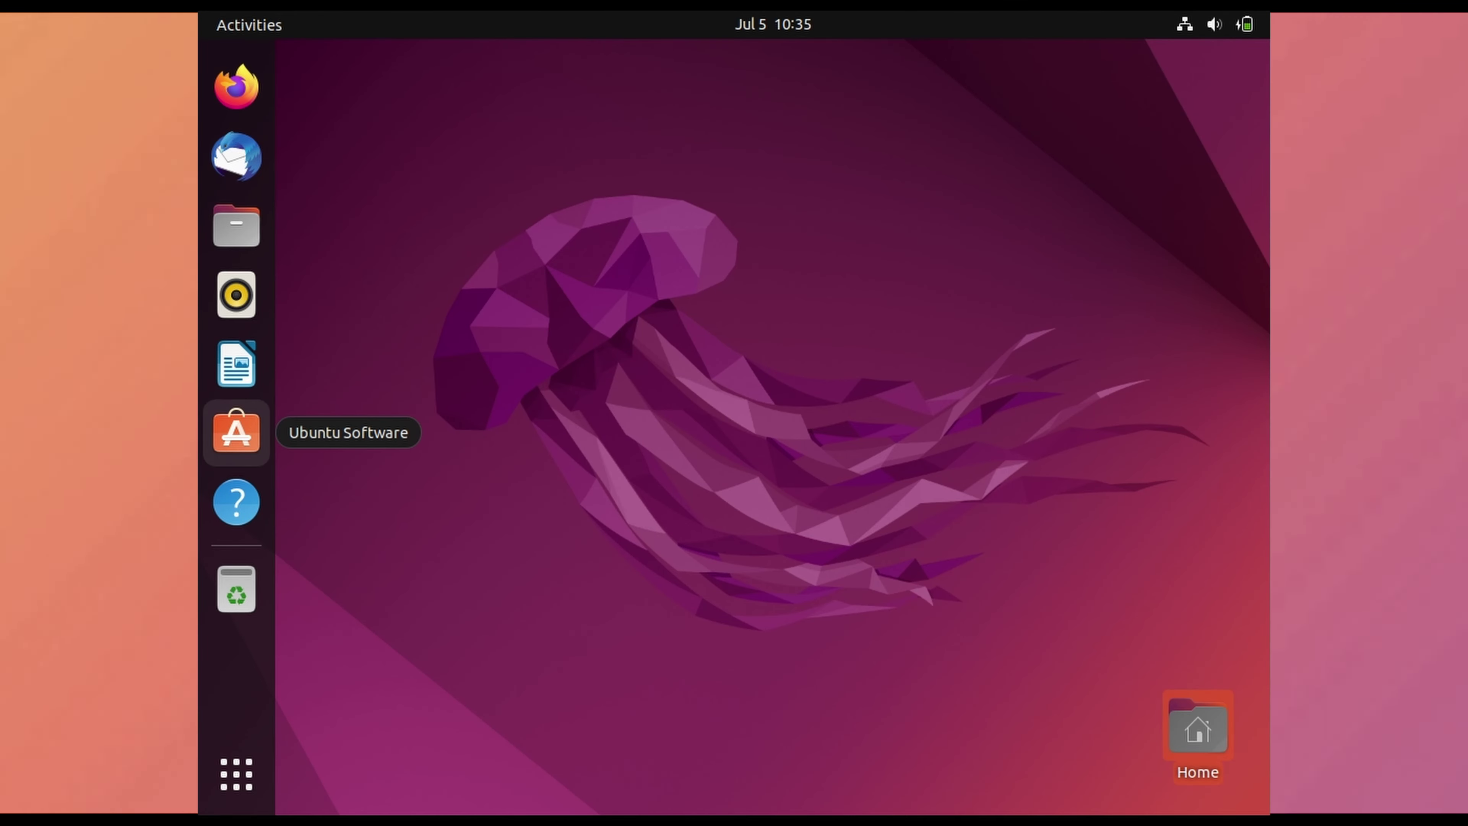
Open Ubuntu Software, browse the Editor's Choice apps and categories, and open the Games category
left_click(236, 432)
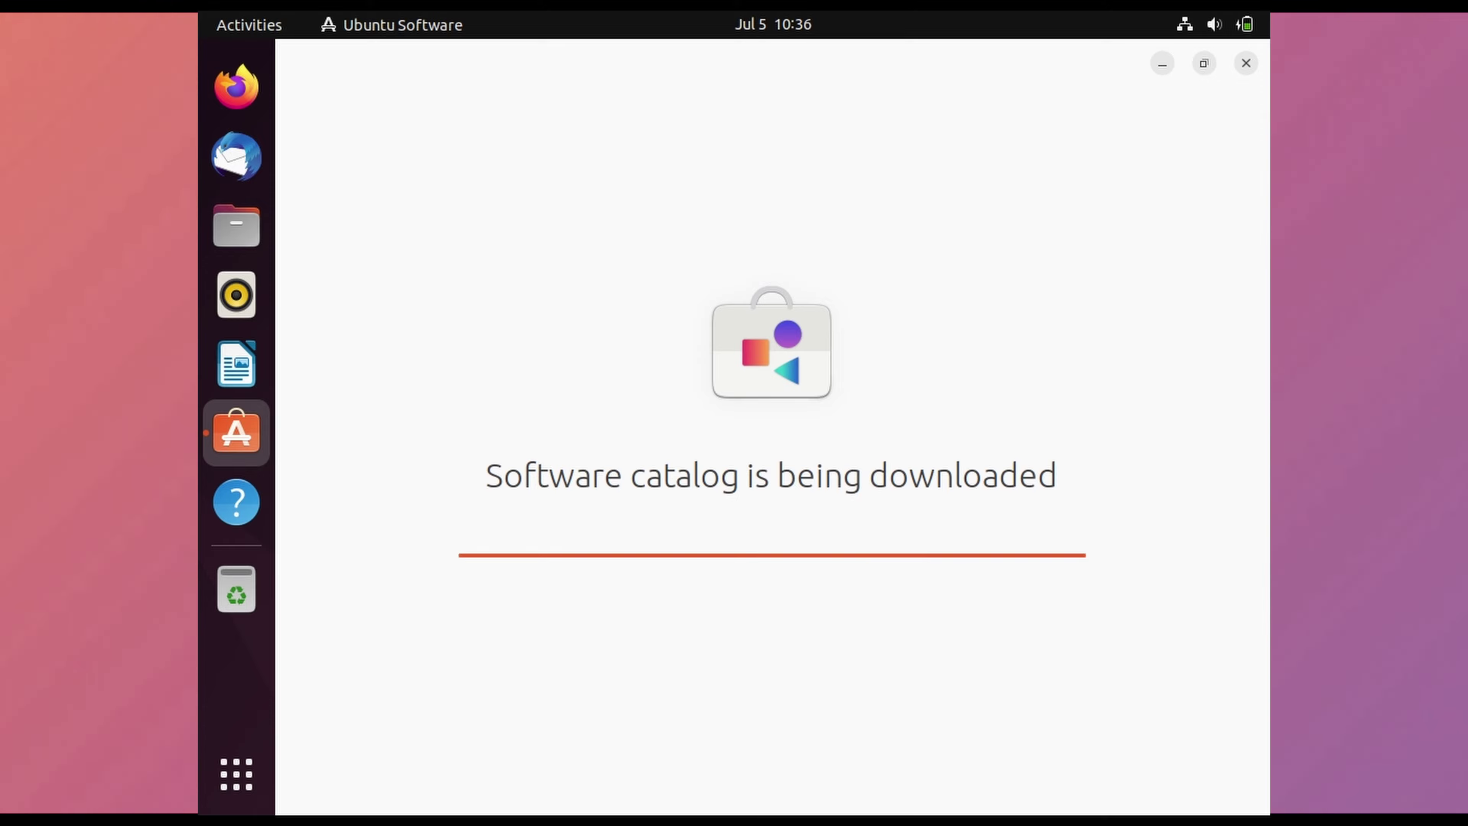
scroll(550, 457, "down", 10)
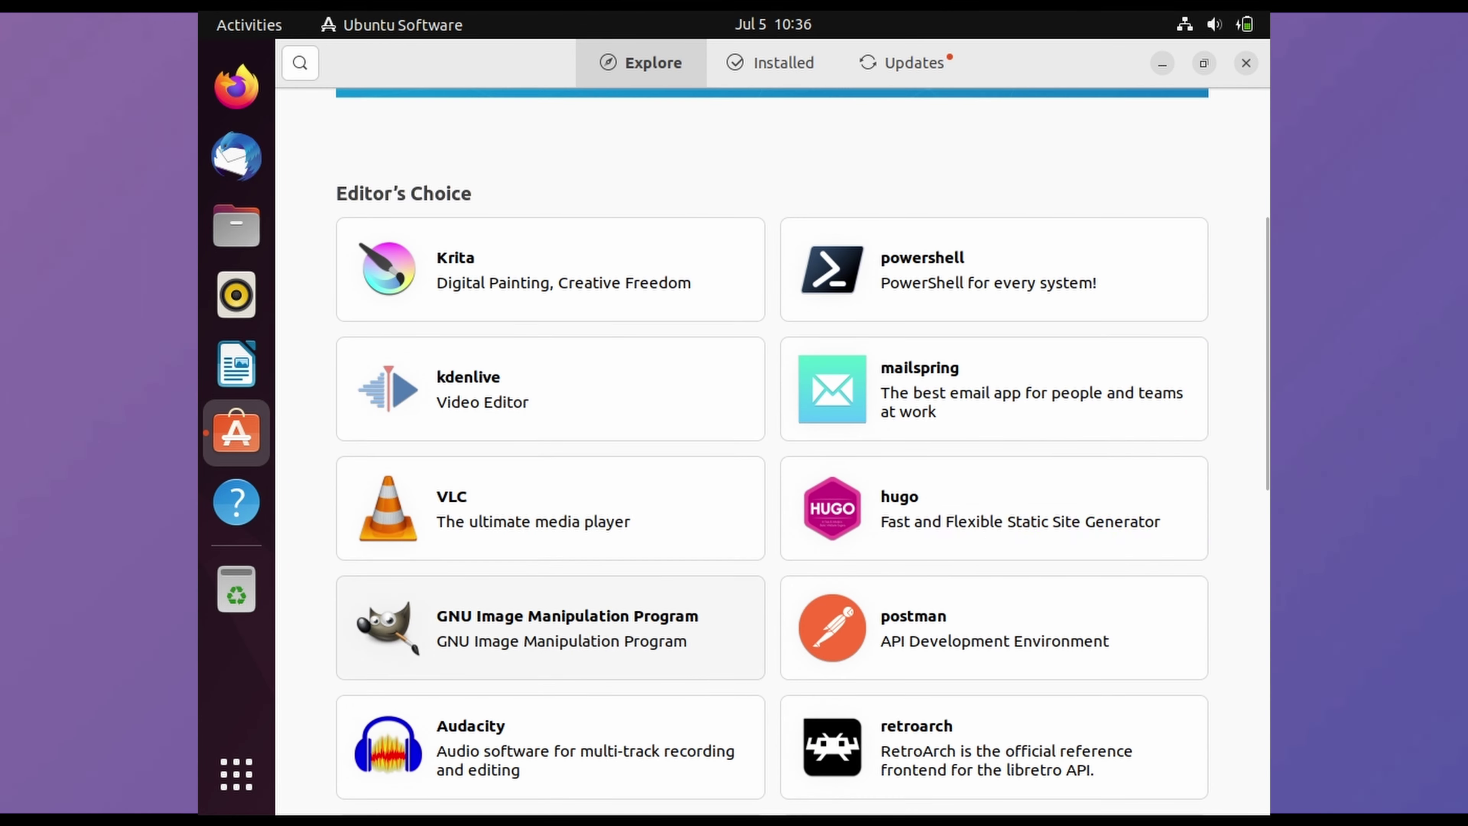
scroll(550, 457, "down", 6)
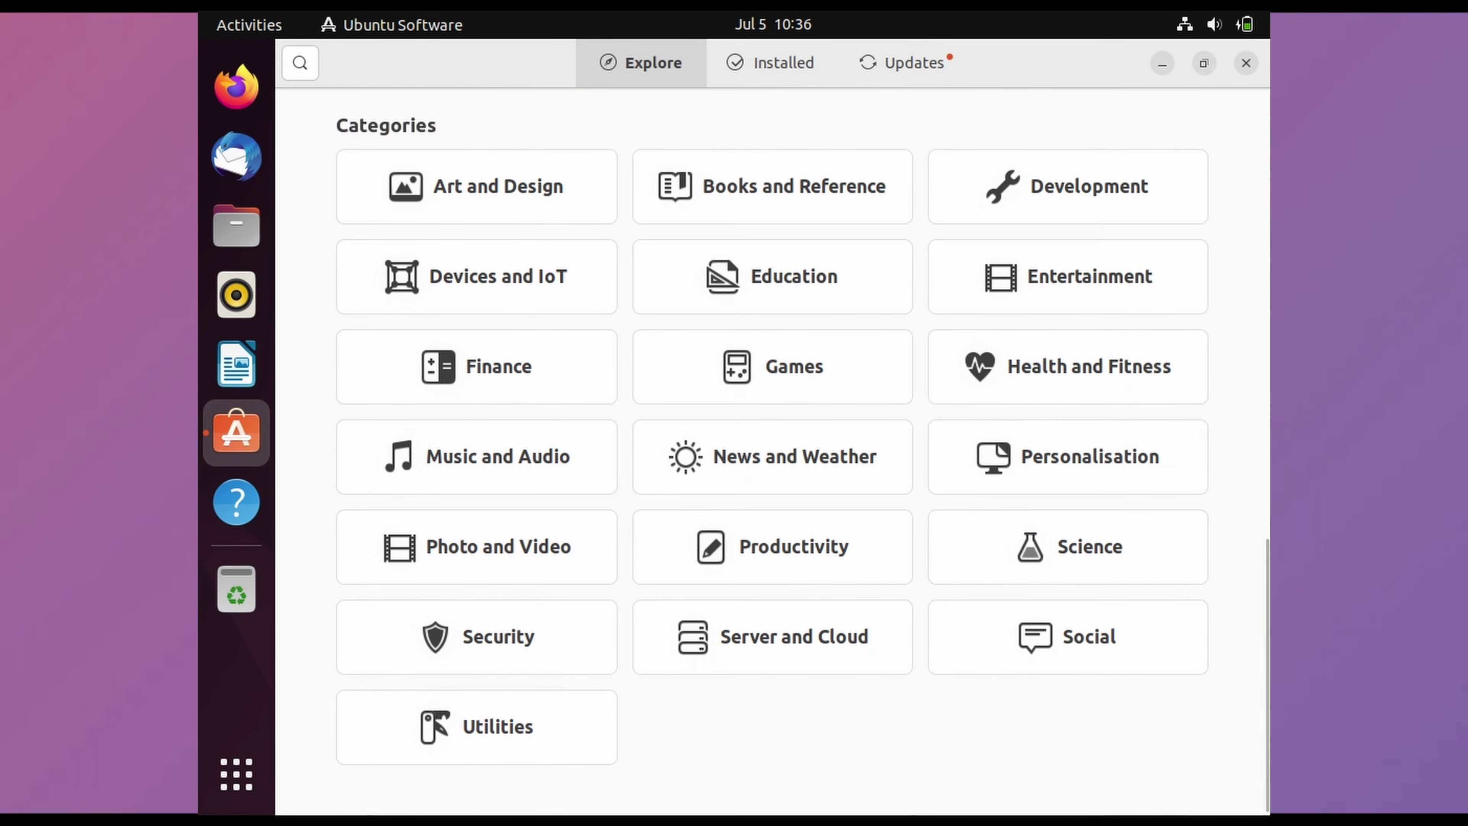
left_click(793, 368)
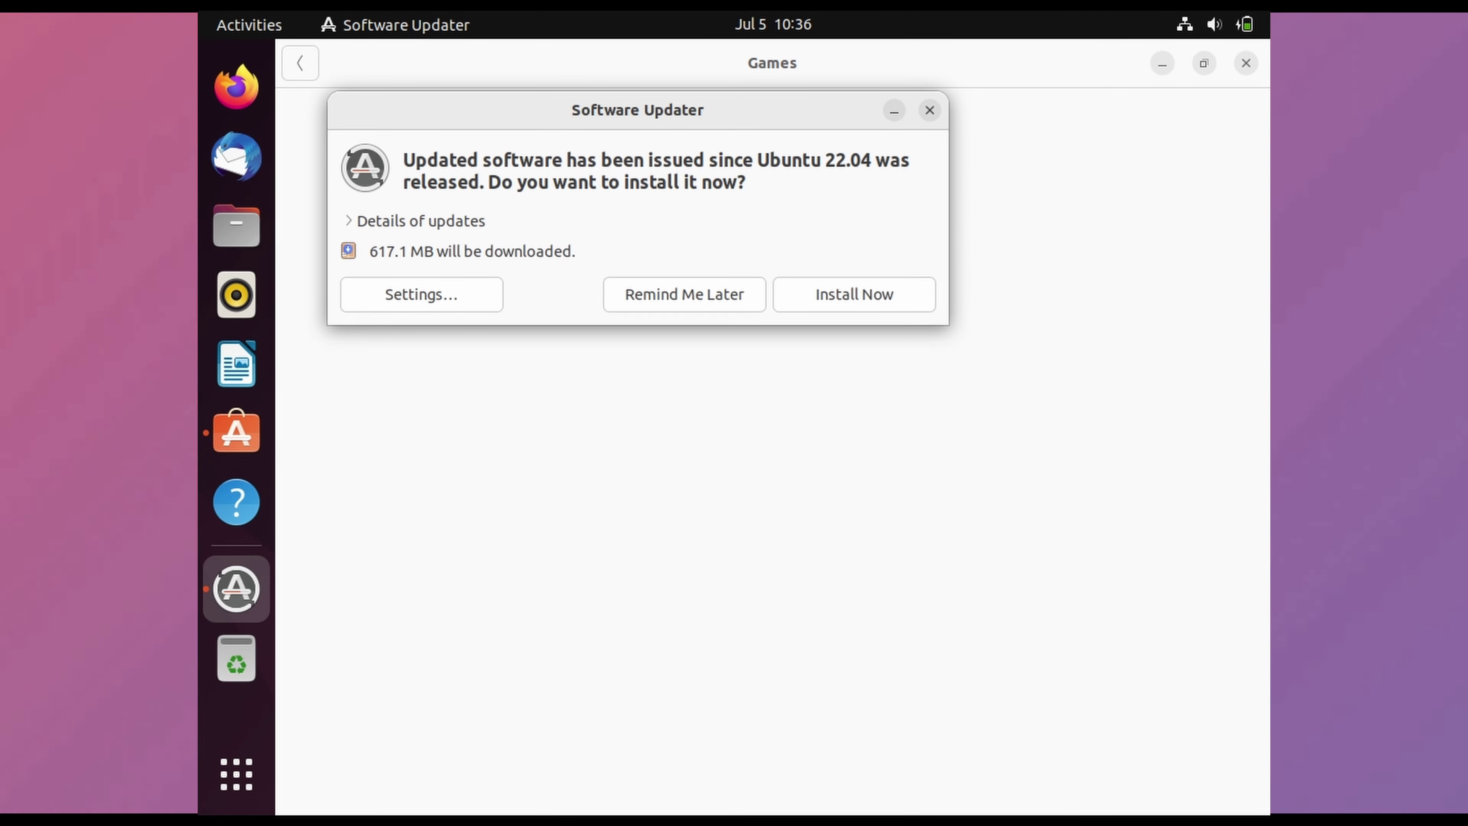
Install the offered Ubuntu software updates and authorize them with the account password
left_click(855, 294)
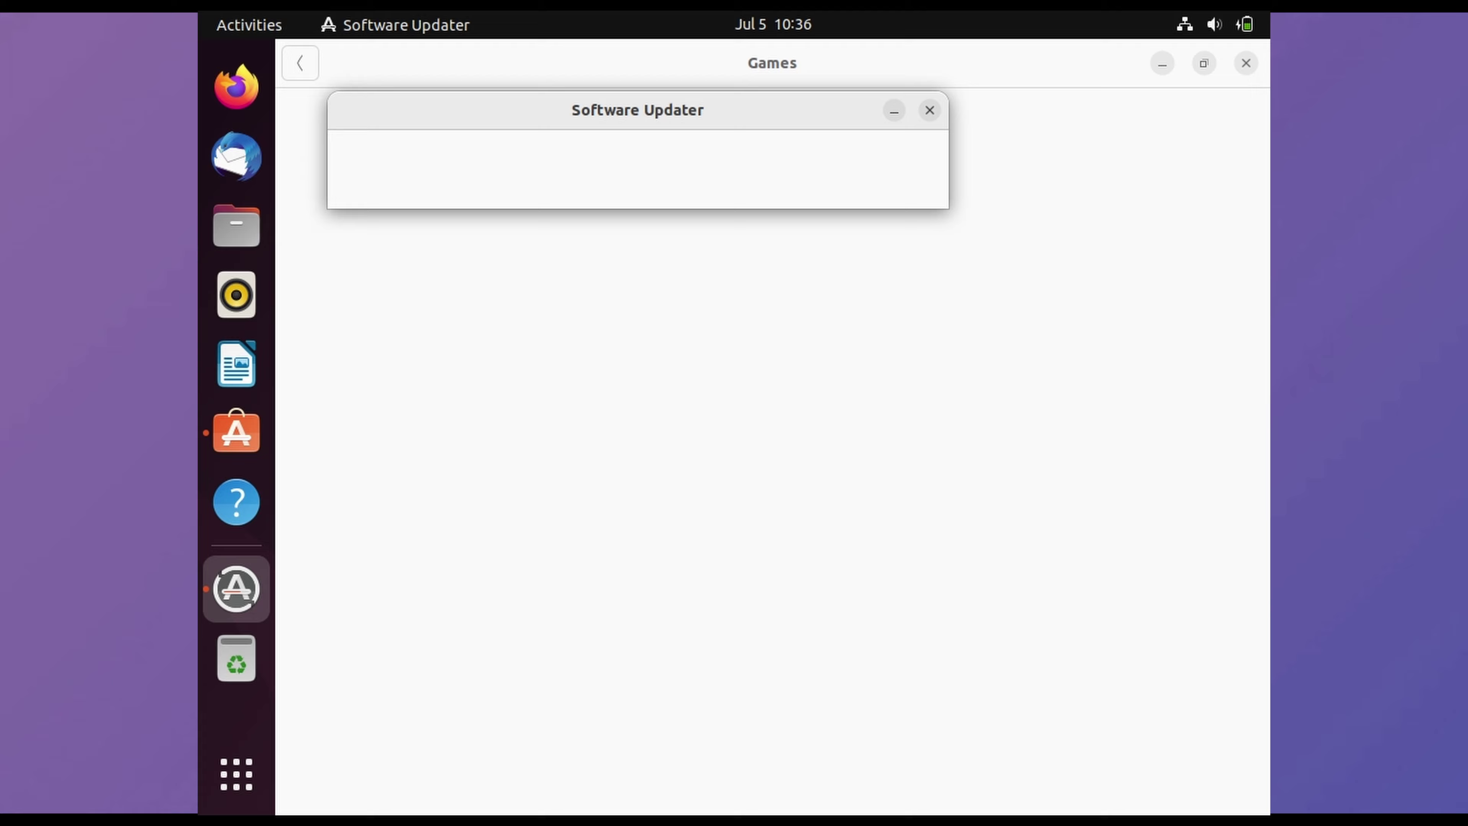
type("●●••••••")
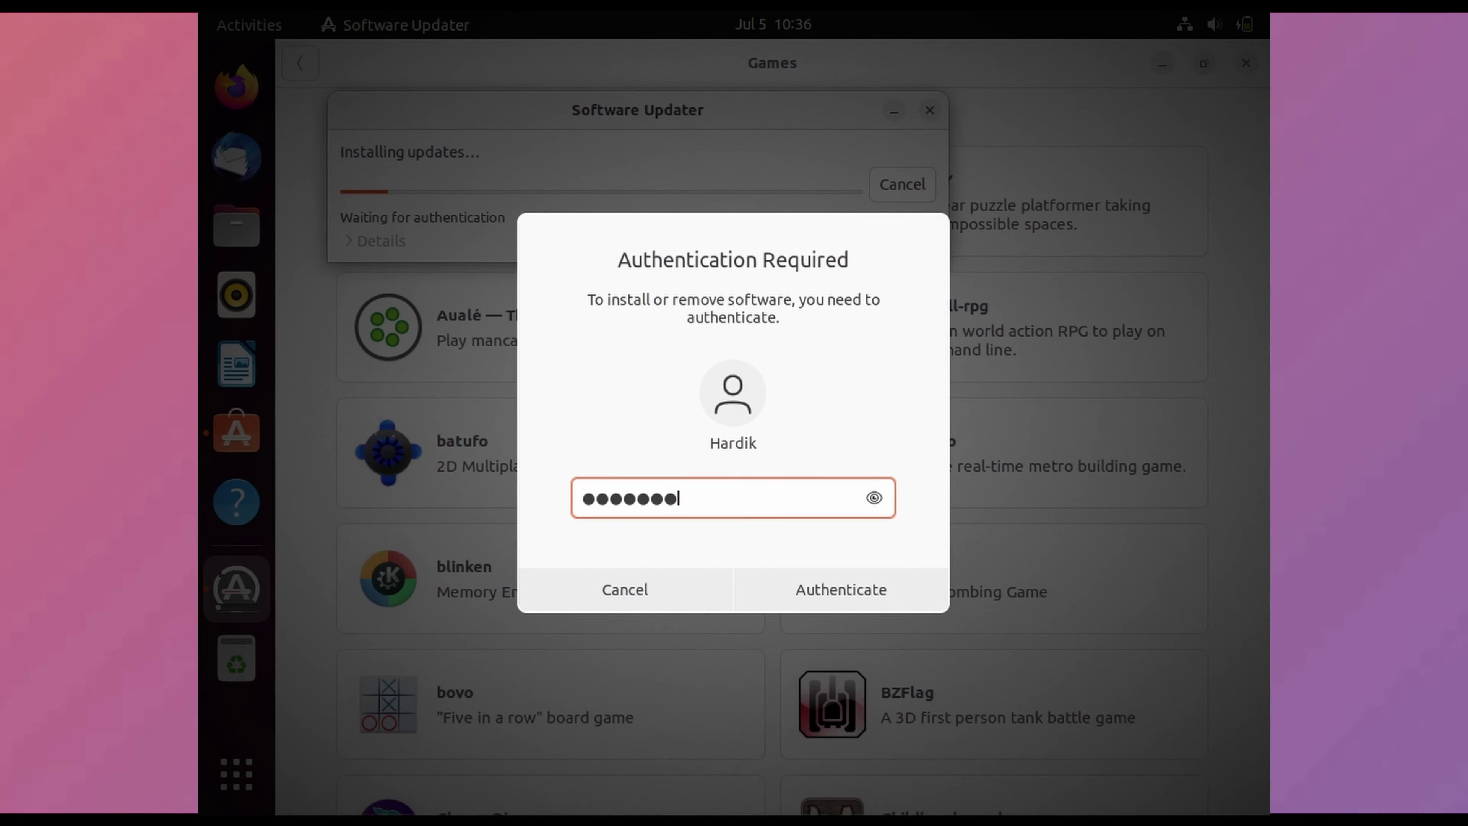
key("Return")
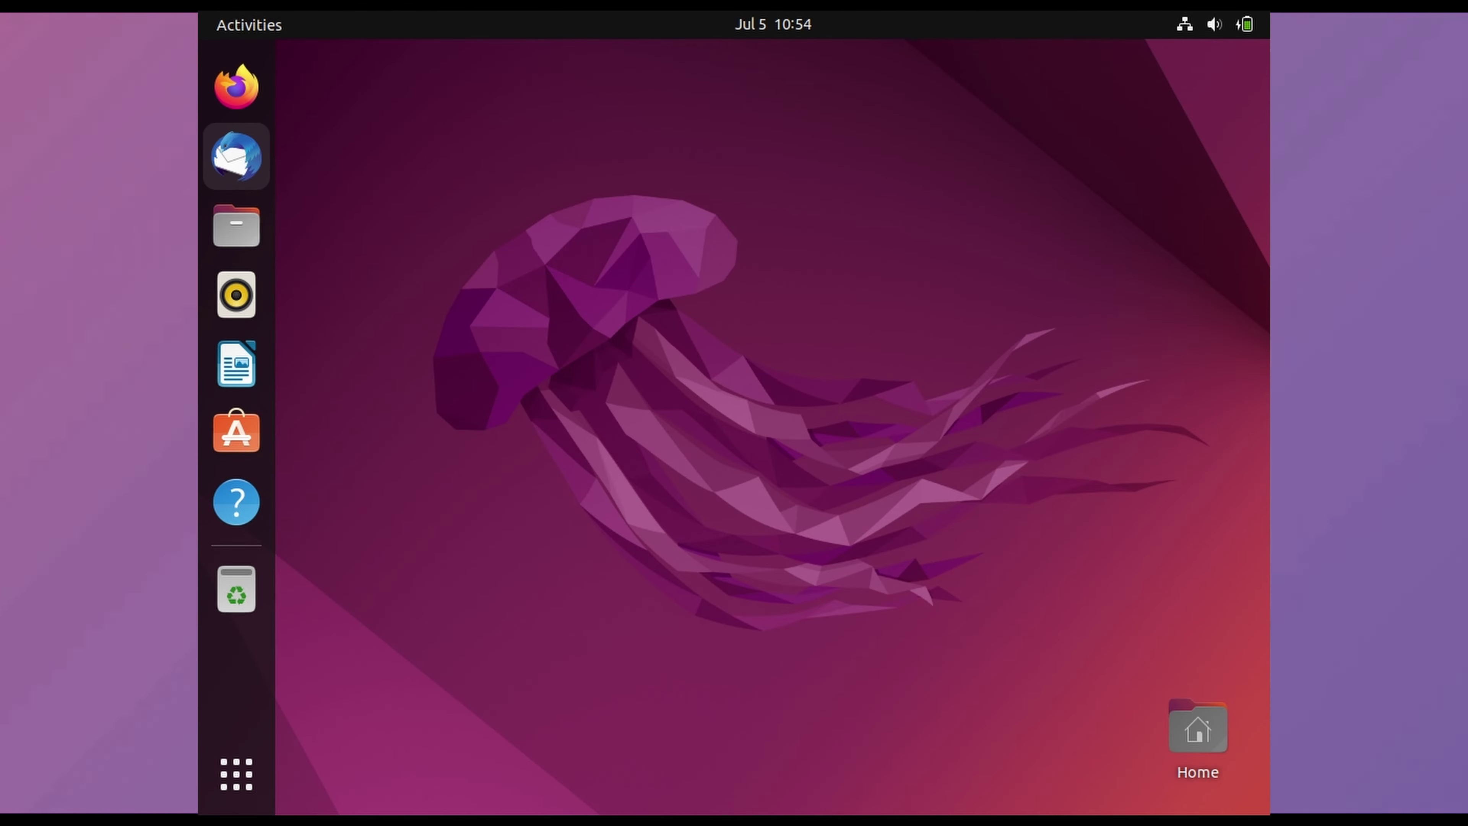
Browse the list of available titles in the Games category of Ubuntu Software
left_click(236, 156)
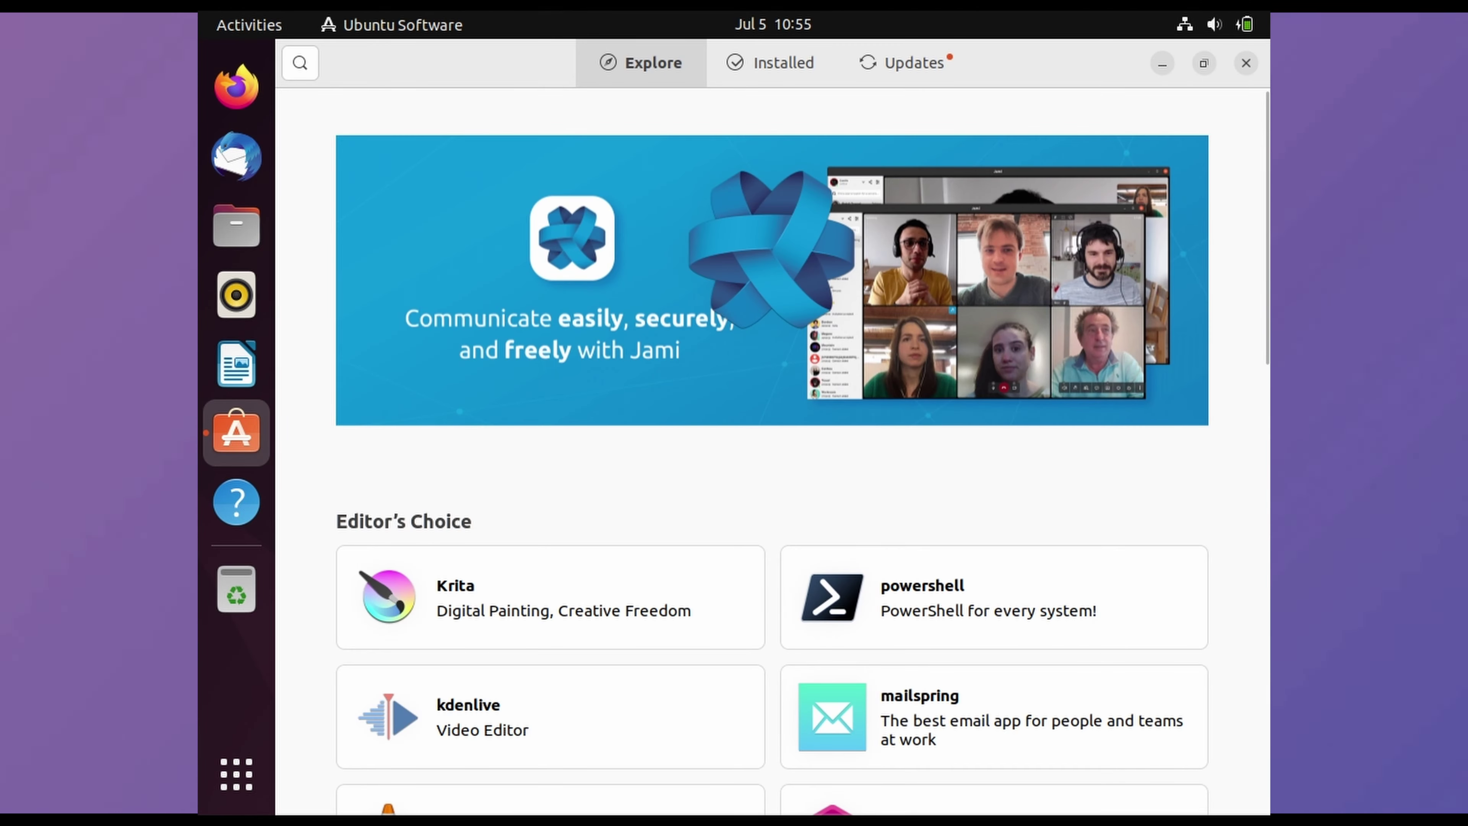
scroll(717, 396, "down", 15)
left_click(717, 396)
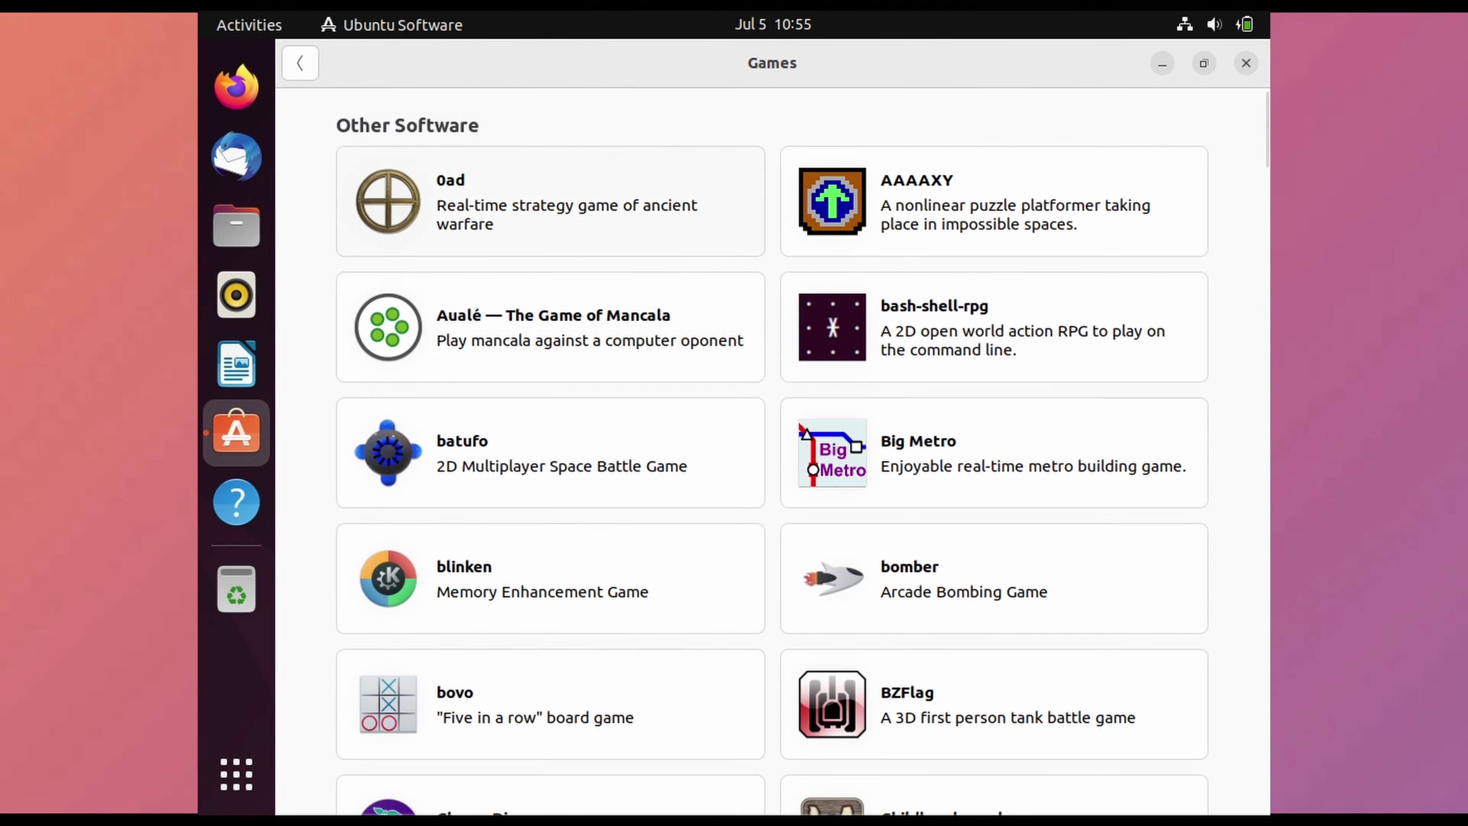
scroll(773, 451, "down", 20)
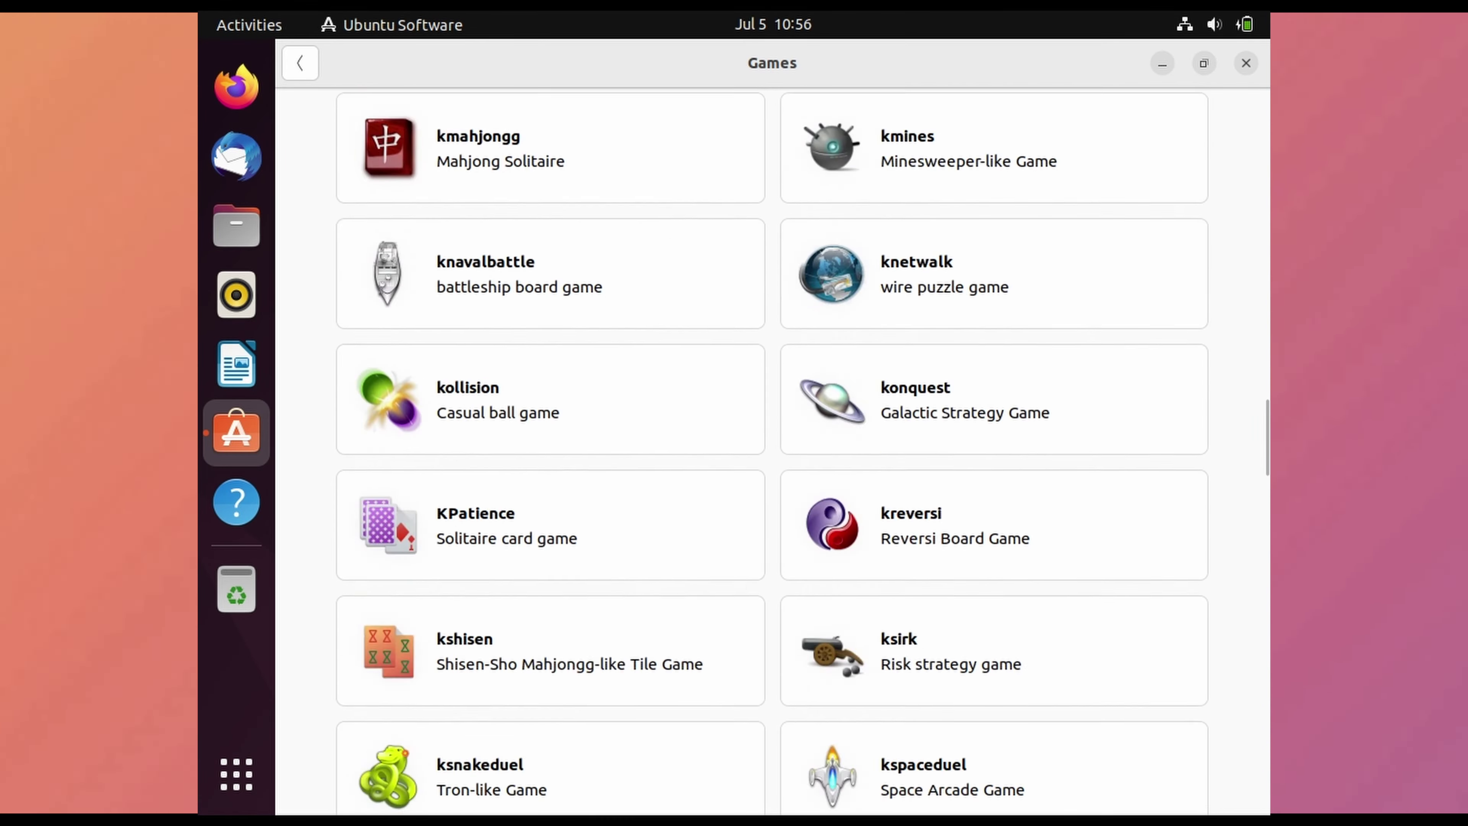
scroll(773, 452, "down", 15)
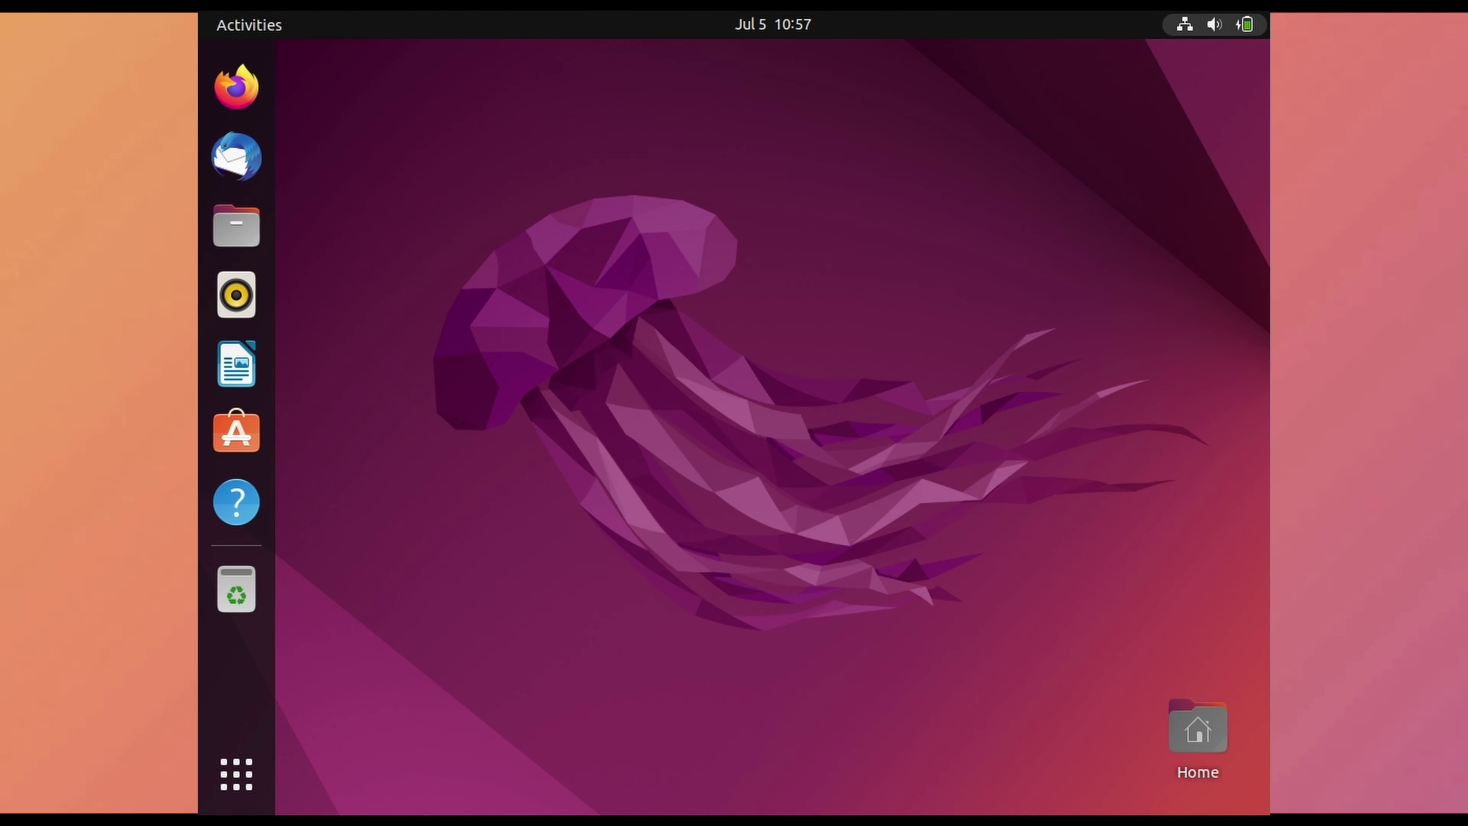
Examine the battery, power mode and power-off entries in the system menu
left_click(1214, 24)
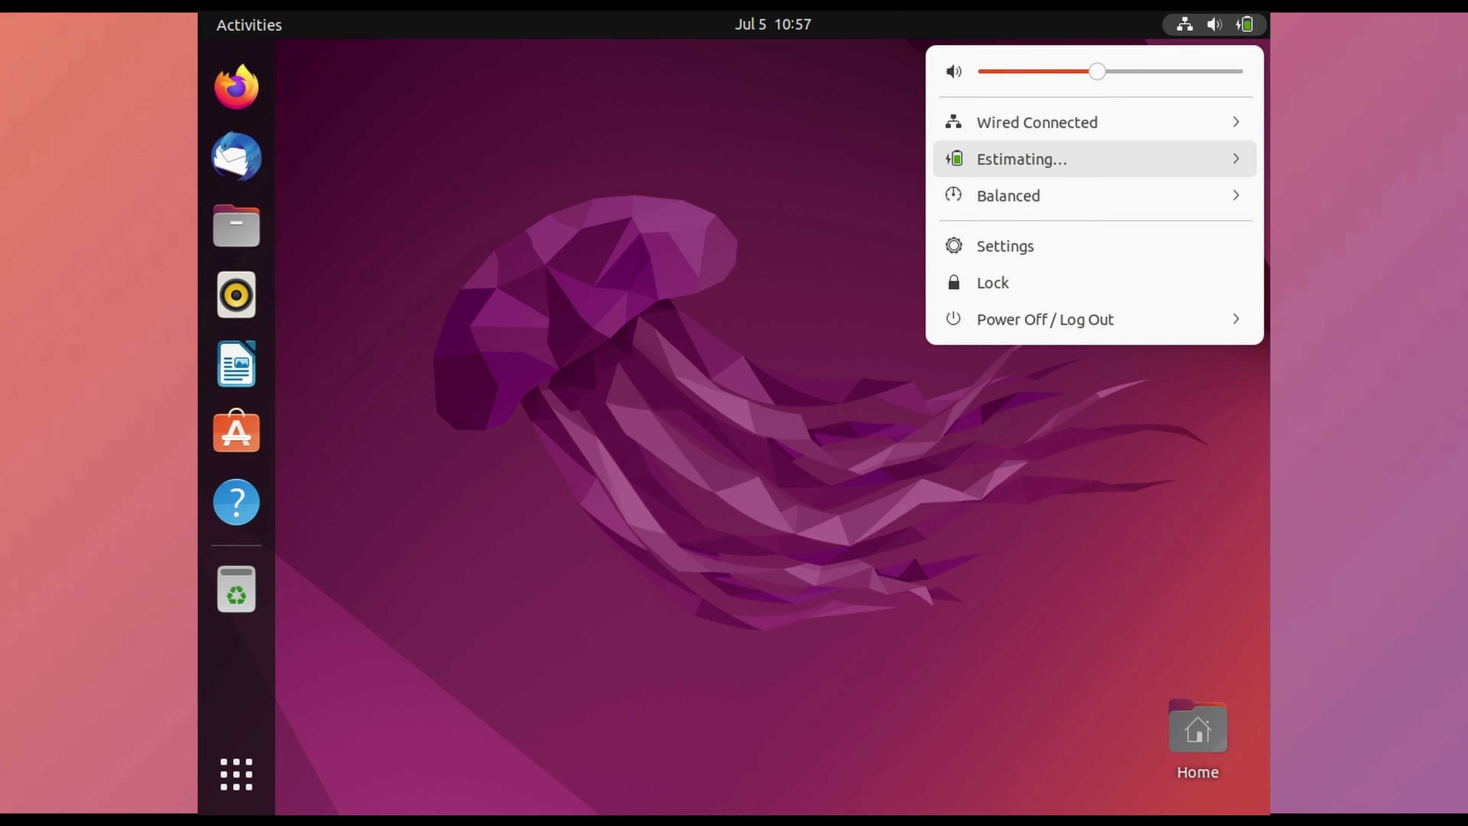
key("Return")
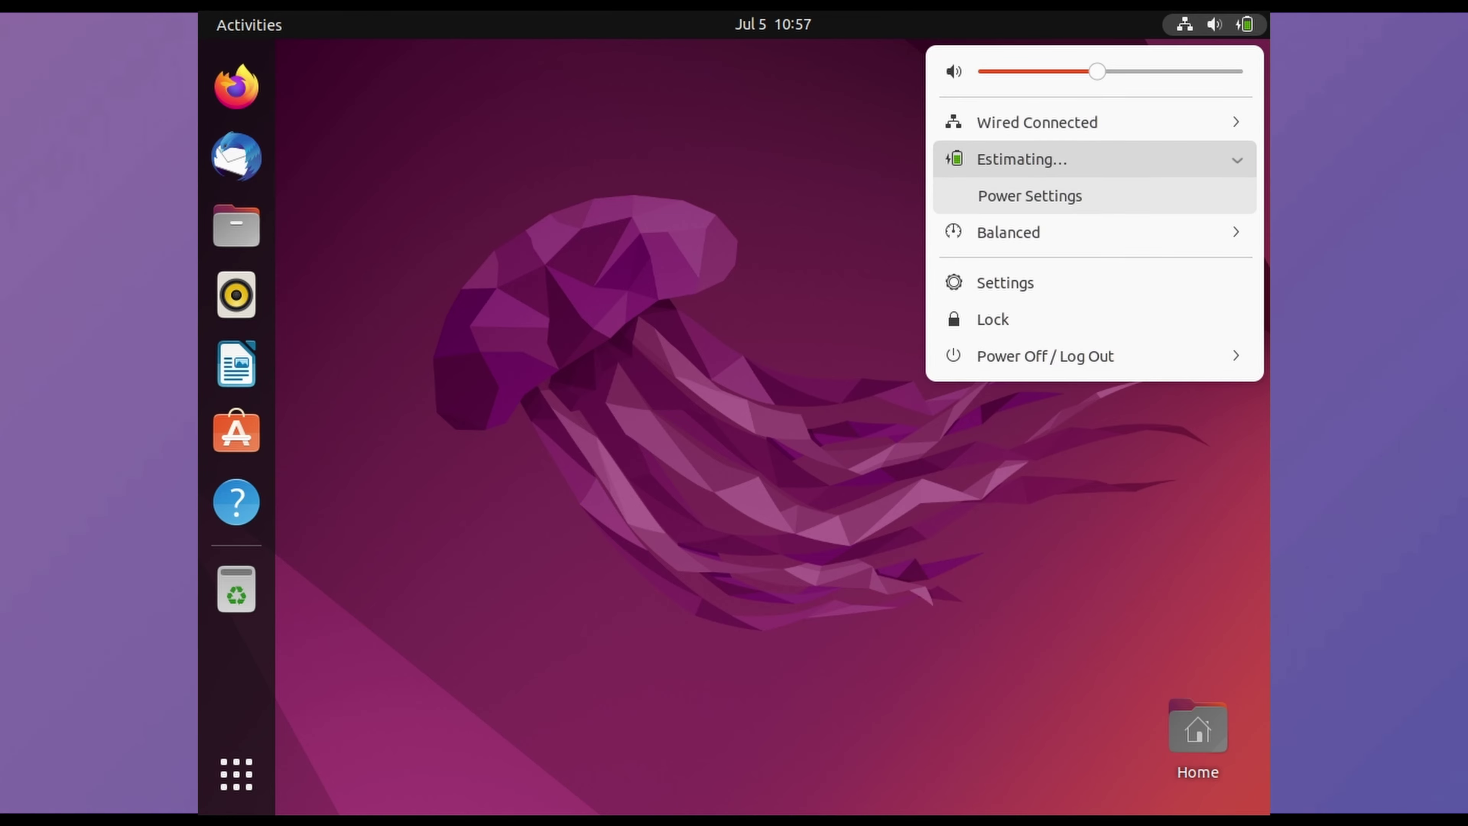
key("Return")
key("Down")
key("Return")
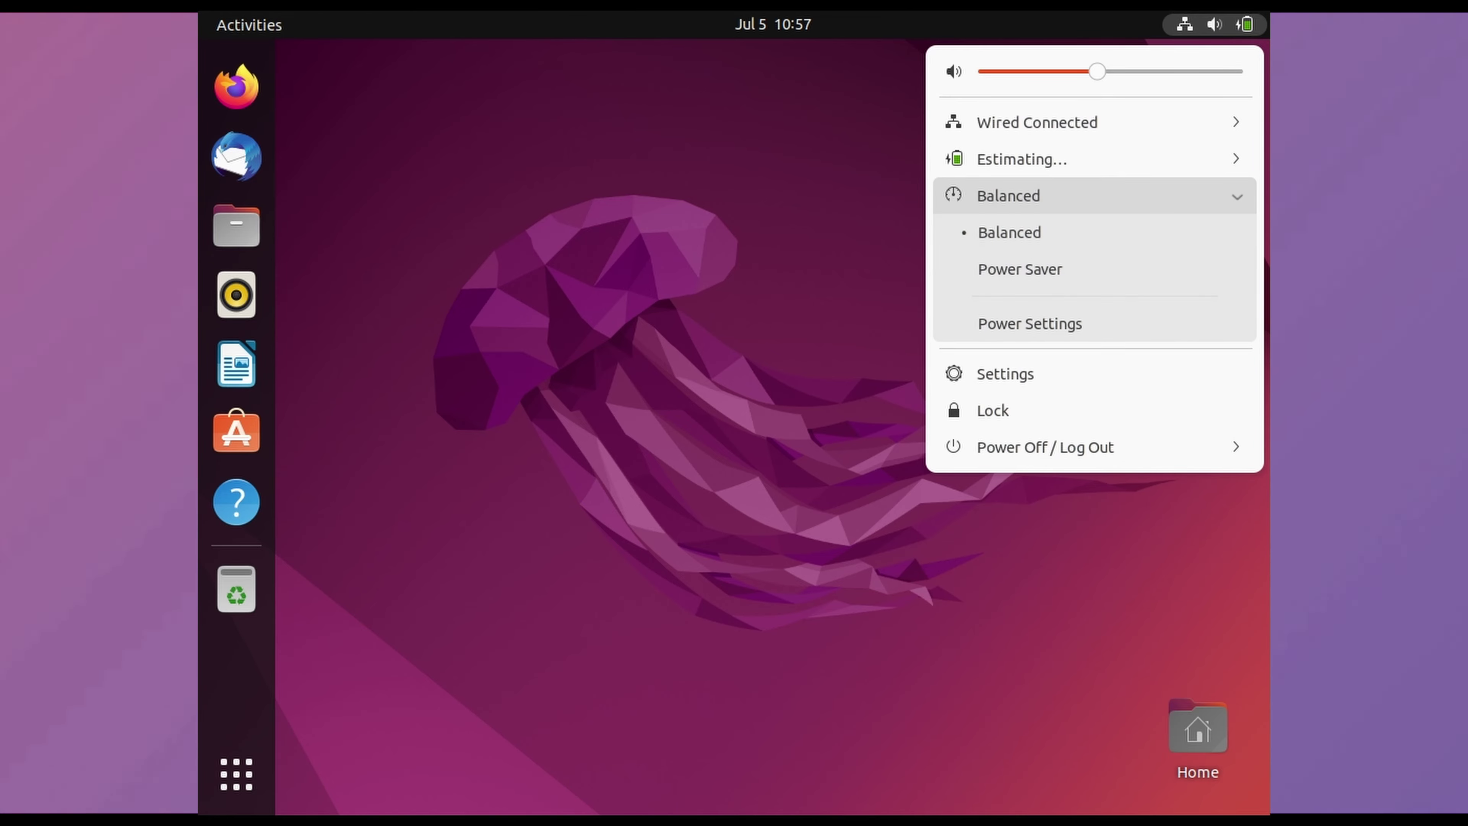
key("Return")
key("Down")
key("Down")
key("Down")
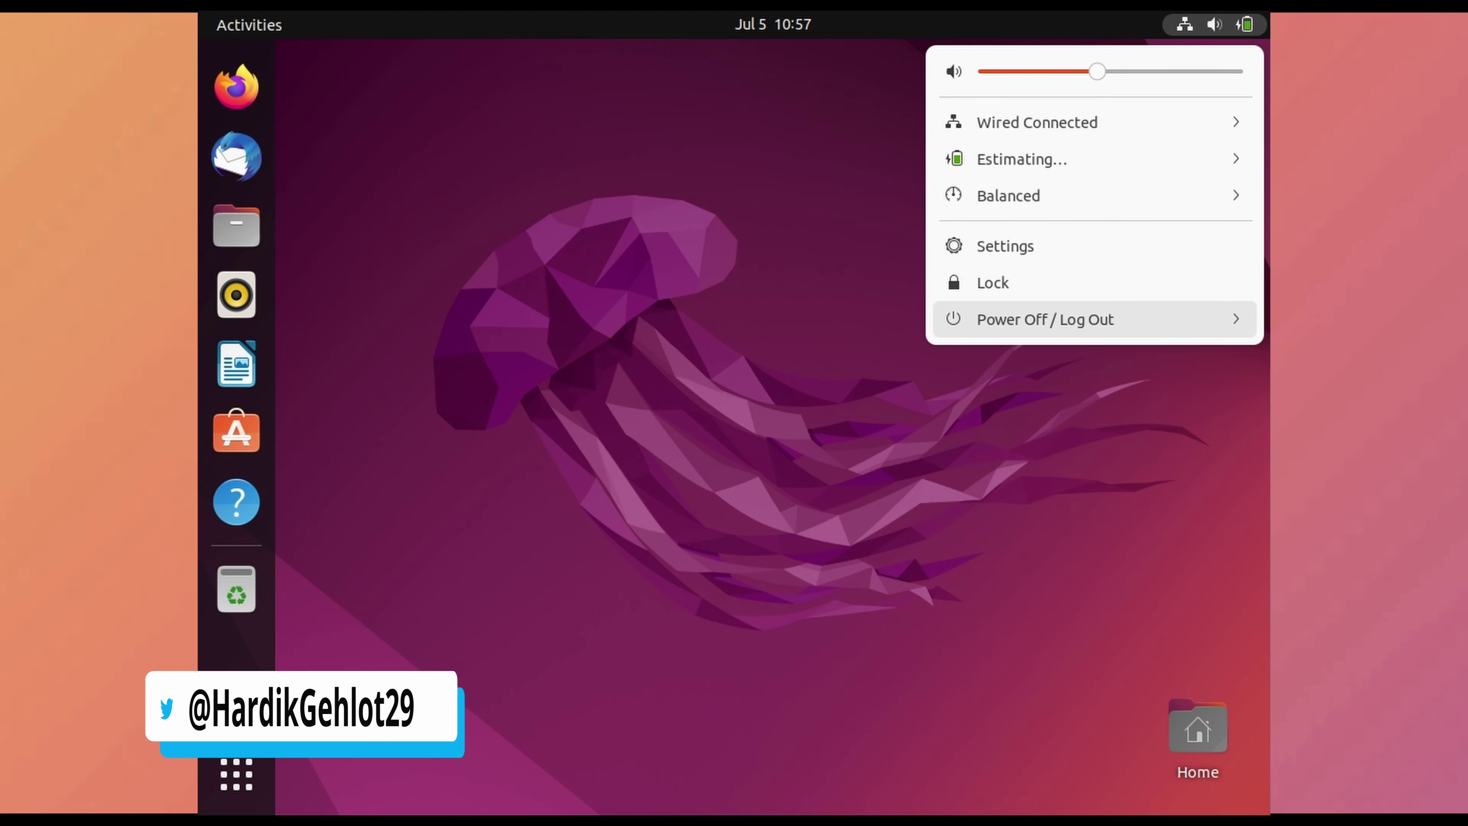
Open Settings and view the device and operating system details on the About page
key("Up")
key("Up")
key("Return")
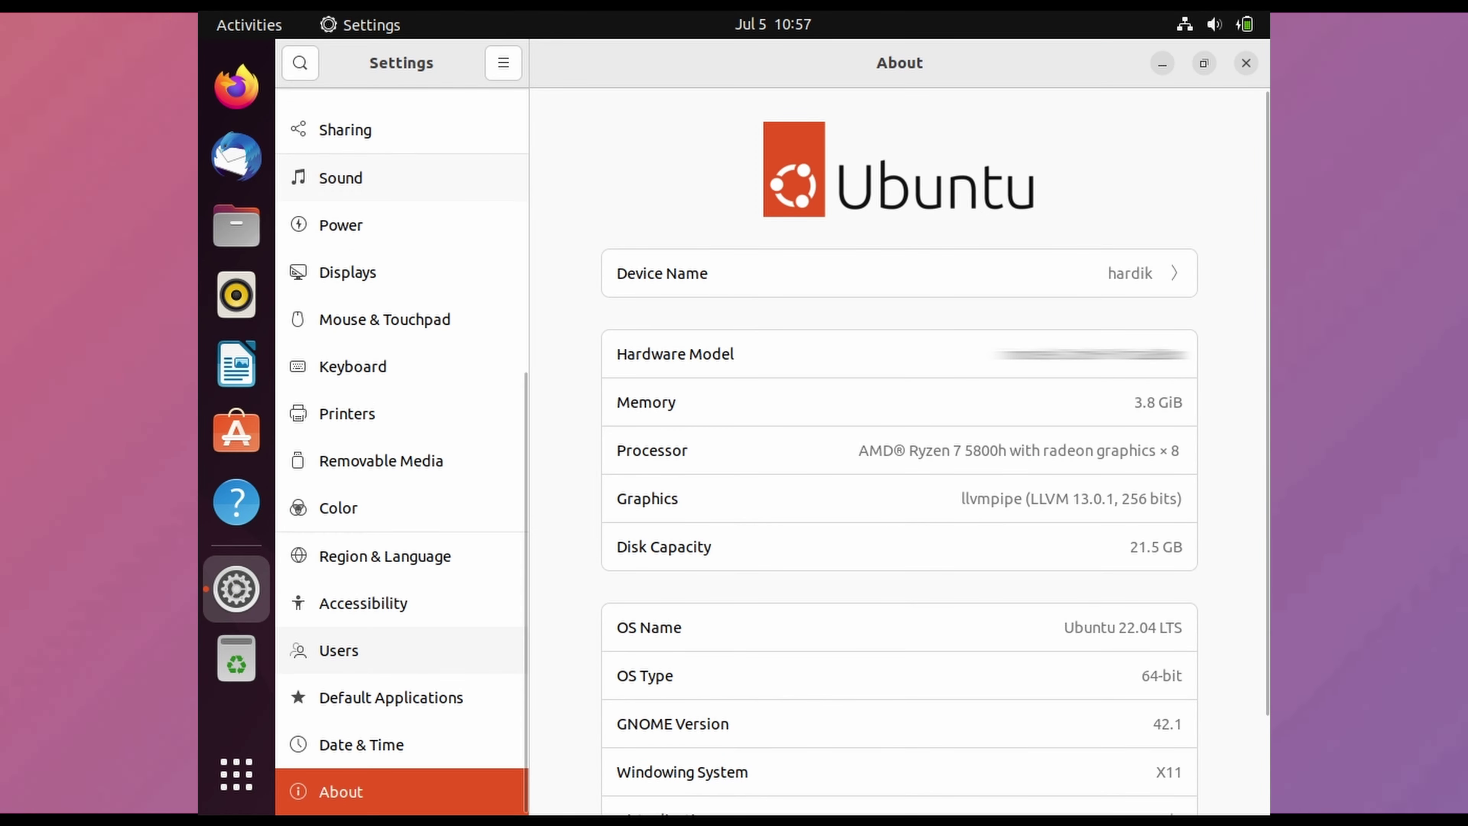